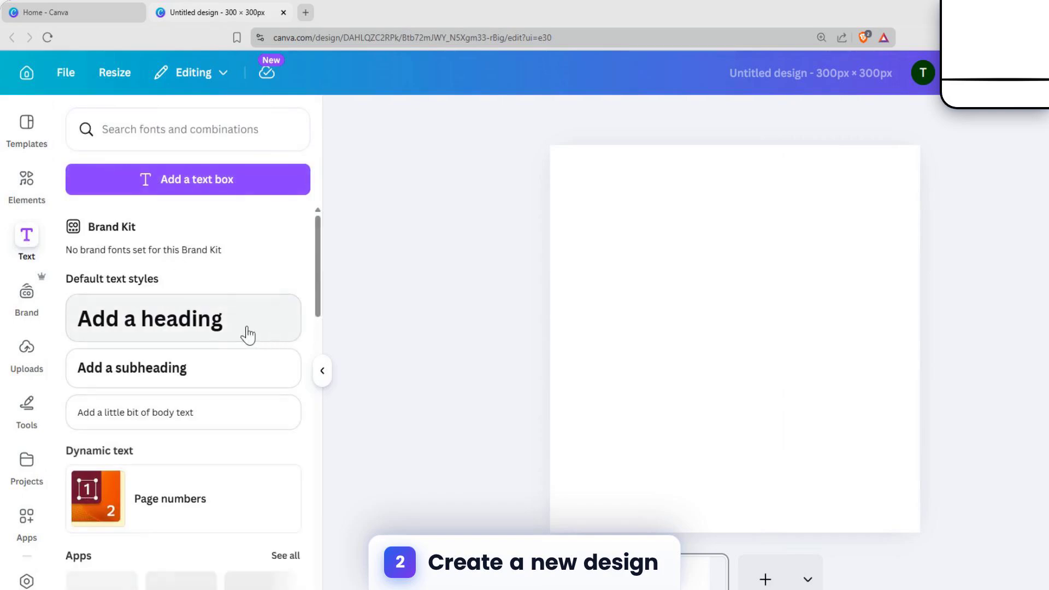
Add a heading reading "Sunday" and move it slightly above the page's centre
{"action": "left_click", "coordinate": [241, 328]}
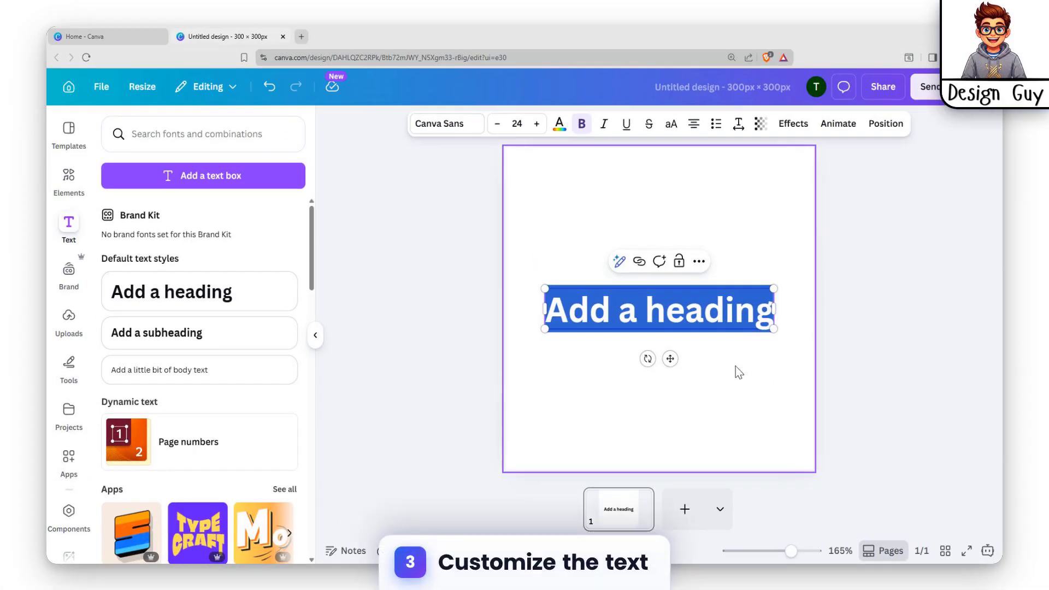
{"action": "type", "text": "Sunday"}
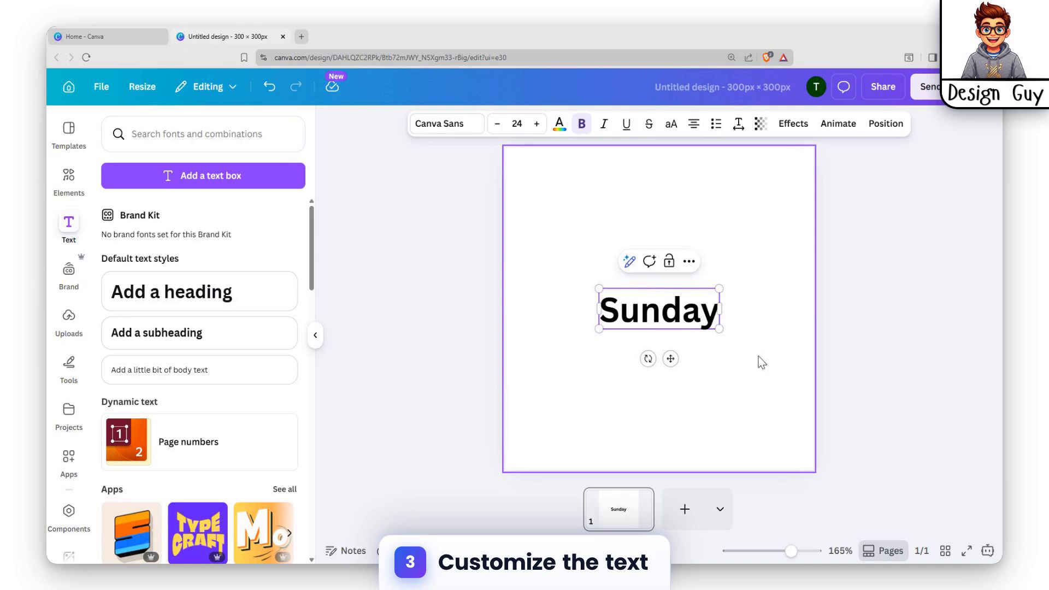
{"action": "left_click", "coordinate": [762, 363]}
{"action": "left_click_drag", "start_coordinate": [676, 319], "coordinate": [671, 273]}
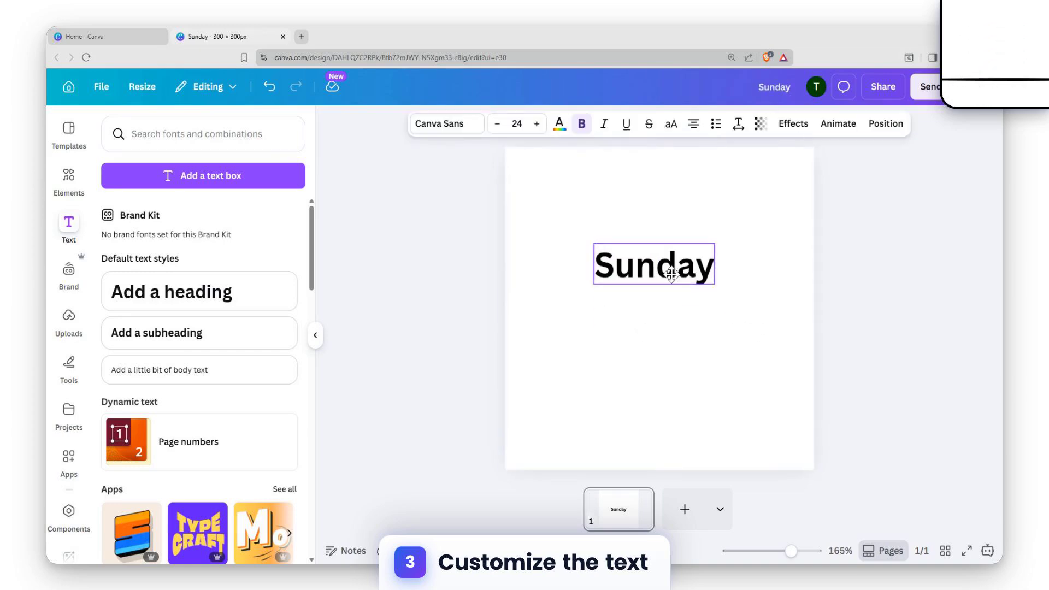
Set the heading's font to Horizon and rotate the text so it slopes down to the right
{"action": "left_click", "coordinate": [453, 131]}
{"action": "left_click", "coordinate": [164, 368]}
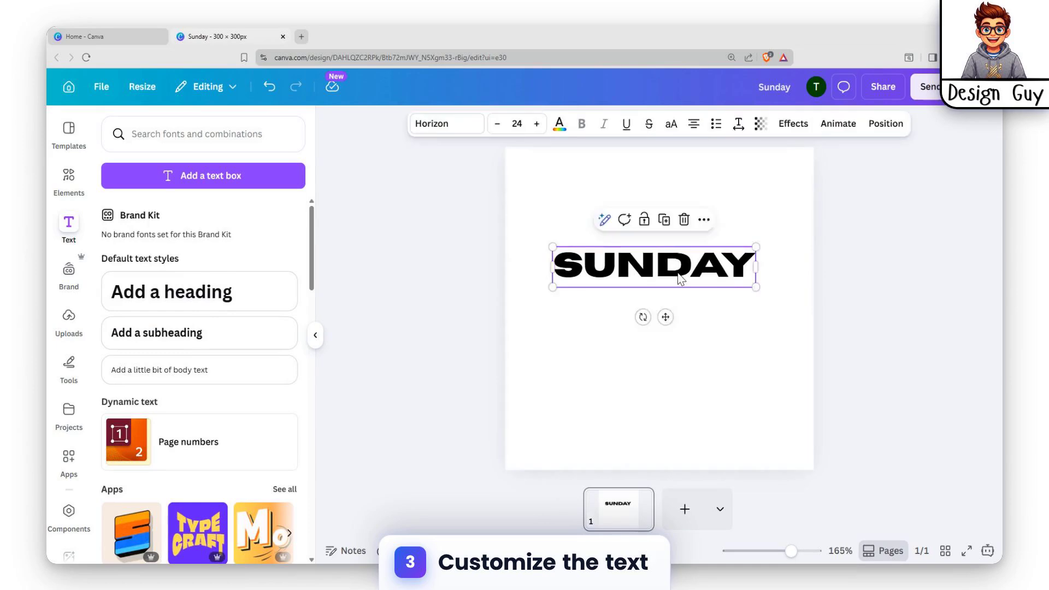
{"action": "mouse_move", "coordinate": [746, 247]}
{"action": "left_mouse_down"}
{"action": "mouse_move", "coordinate": [746, 272]}
{"action": "mouse_move", "coordinate": [745, 253]}
{"action": "left_mouse_up"}
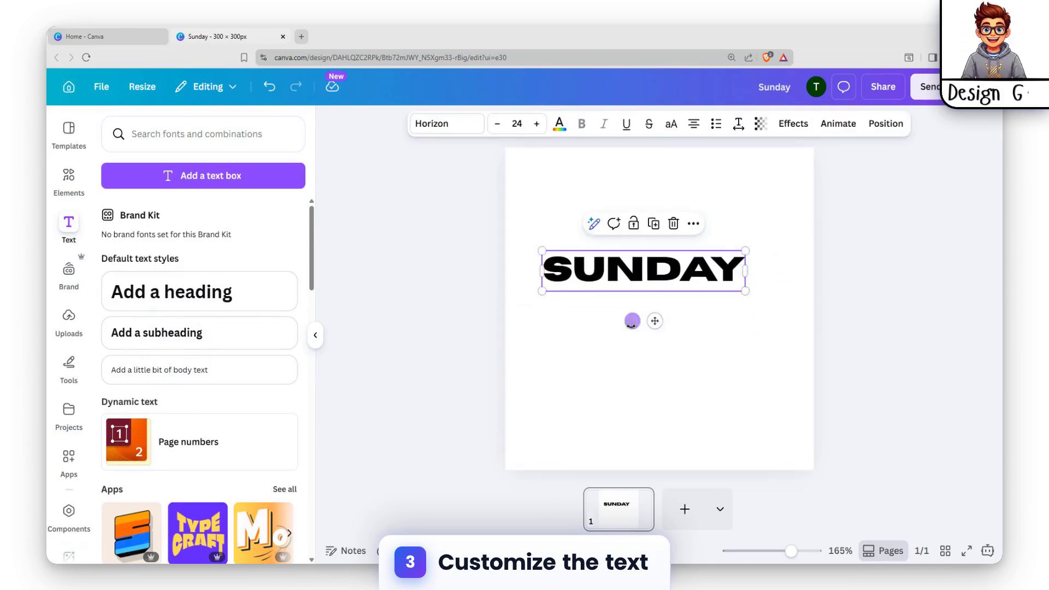
{"action": "left_click_drag", "start_coordinate": [632, 321], "coordinate": [609, 322]}
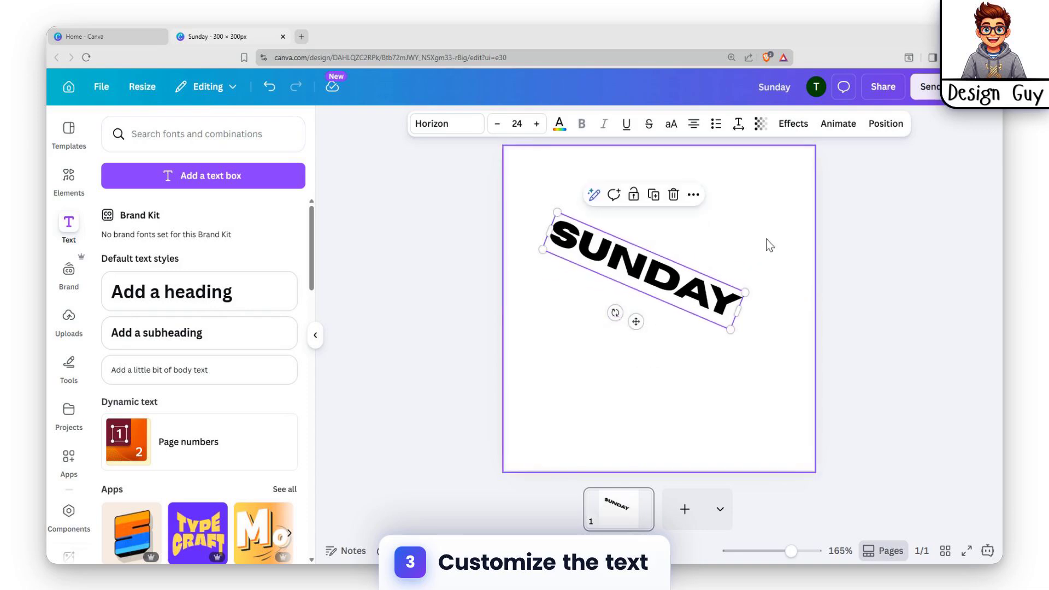
{"action": "left_click", "coordinate": [770, 245]}
Add a square shape to the page and enlarge it until it covers most of the heading
{"action": "left_click", "coordinate": [69, 178]}
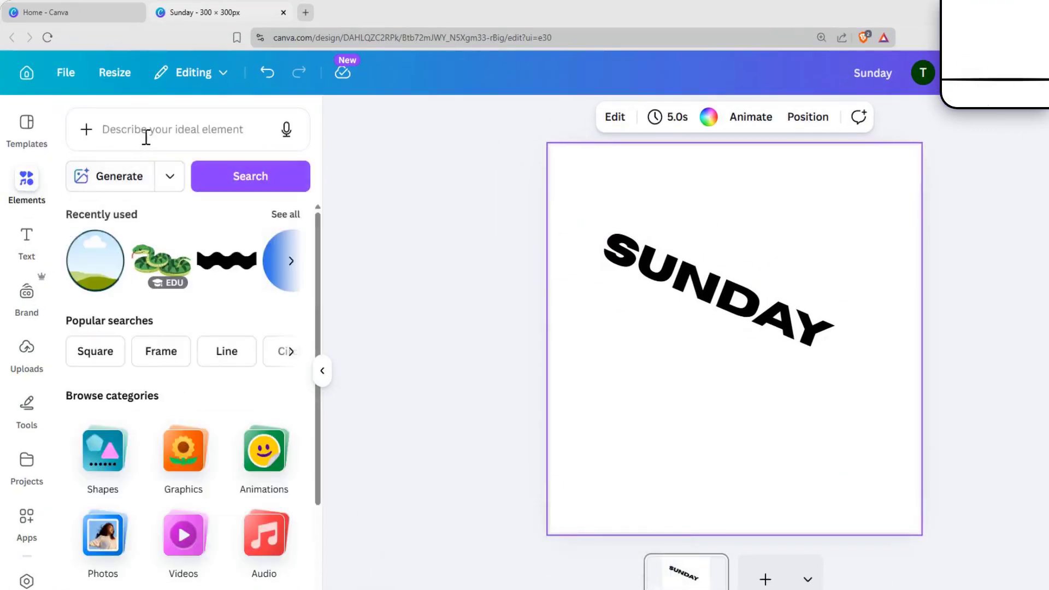
{"action": "left_click", "coordinate": [146, 136]}
{"action": "type", "text": "re"}
{"action": "left_click", "coordinate": [201, 302]}
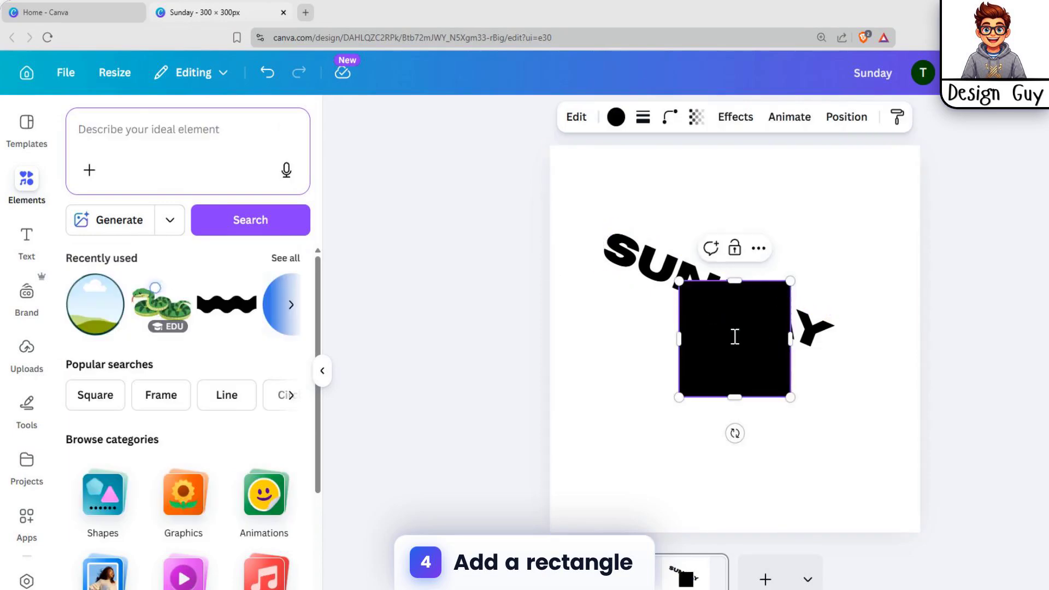
{"action": "left_click_drag", "start_coordinate": [735, 337], "coordinate": [828, 419]}
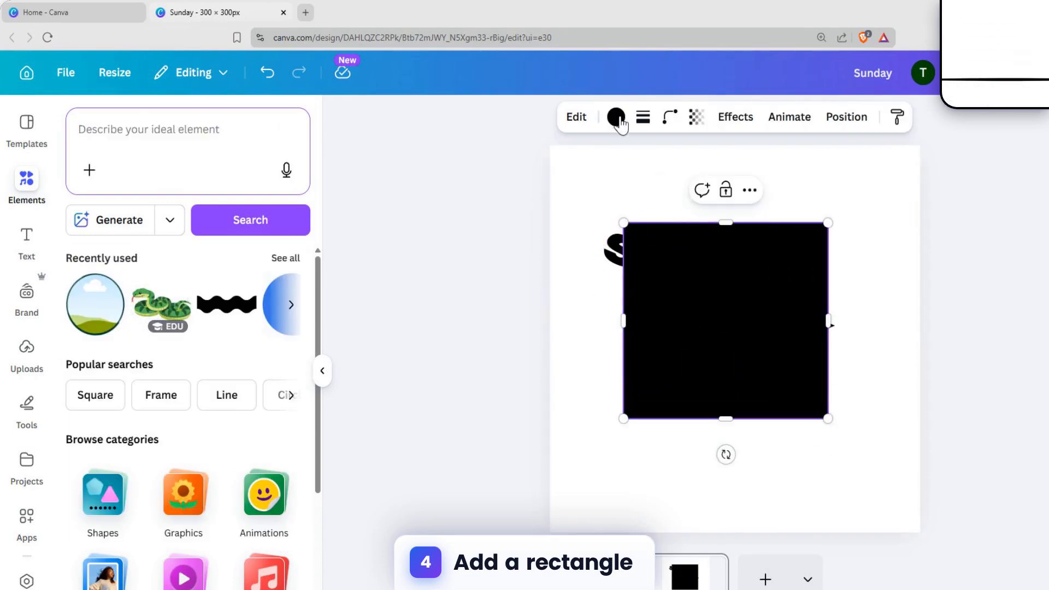
Colour the square red and shrink it to an upright rectangle behind the right half of the heading
{"action": "left_click", "coordinate": [617, 117]}
{"action": "left_click", "coordinate": [79, 473]}
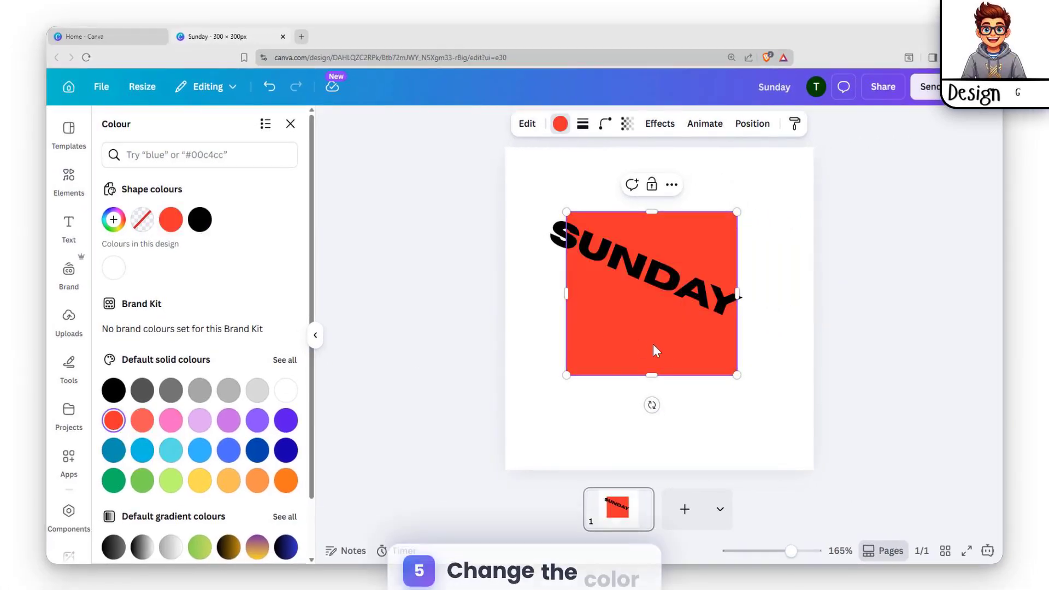
{"action": "left_click_drag", "start_coordinate": [567, 375], "coordinate": [639, 344]}
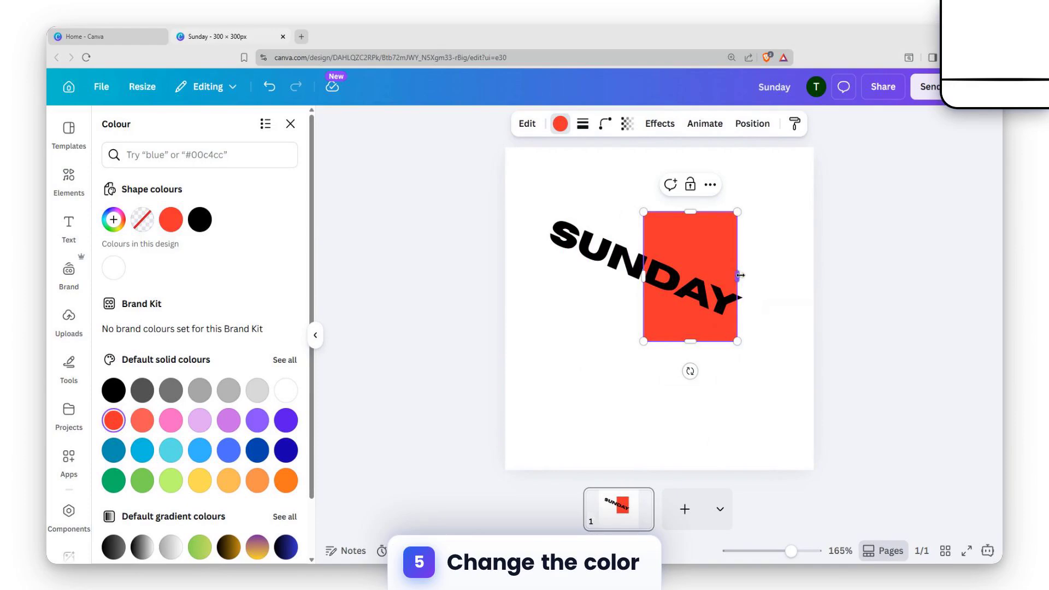
Duplicate the red rectangle, place the copy directly against its left edge and colour the copy yellow
{"action": "key", "text": "ctrl+d"}
{"action": "left_click_drag", "start_coordinate": [727, 268], "coordinate": [610, 246]}
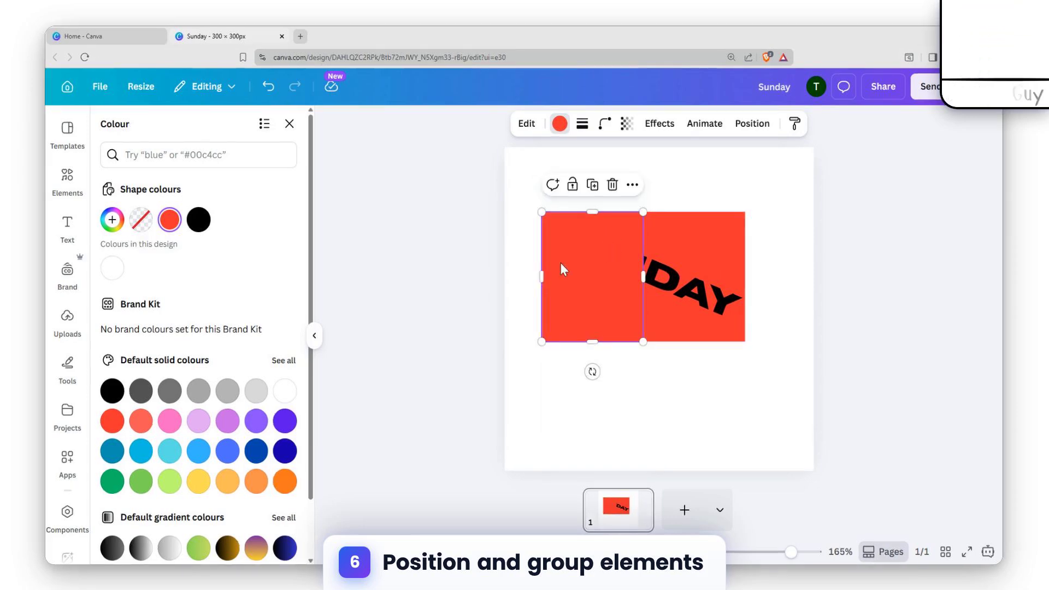
{"action": "left_click", "coordinate": [542, 116]}
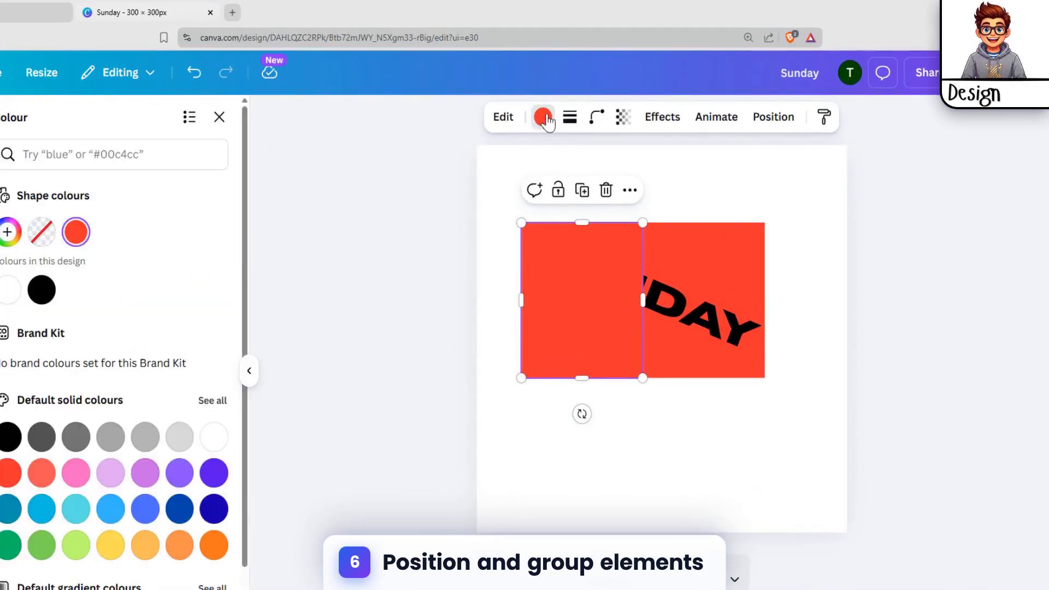
{"action": "scroll", "coordinate": [70, 469], "scroll_direction": "down", "scroll_amount": 2}
{"action": "left_click", "coordinate": [110, 465]}
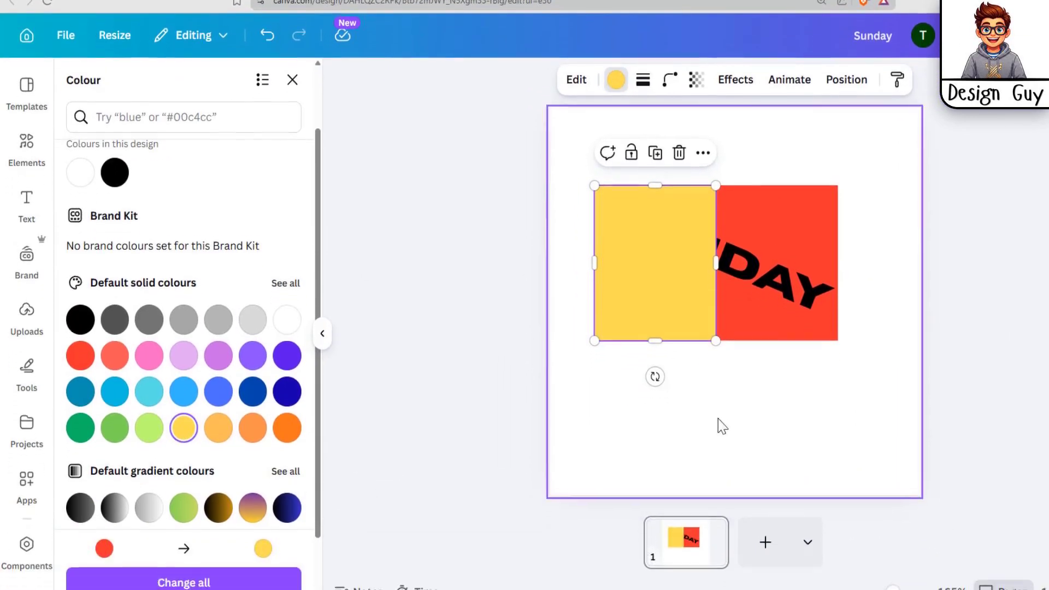
{"action": "left_click", "coordinate": [782, 394]}
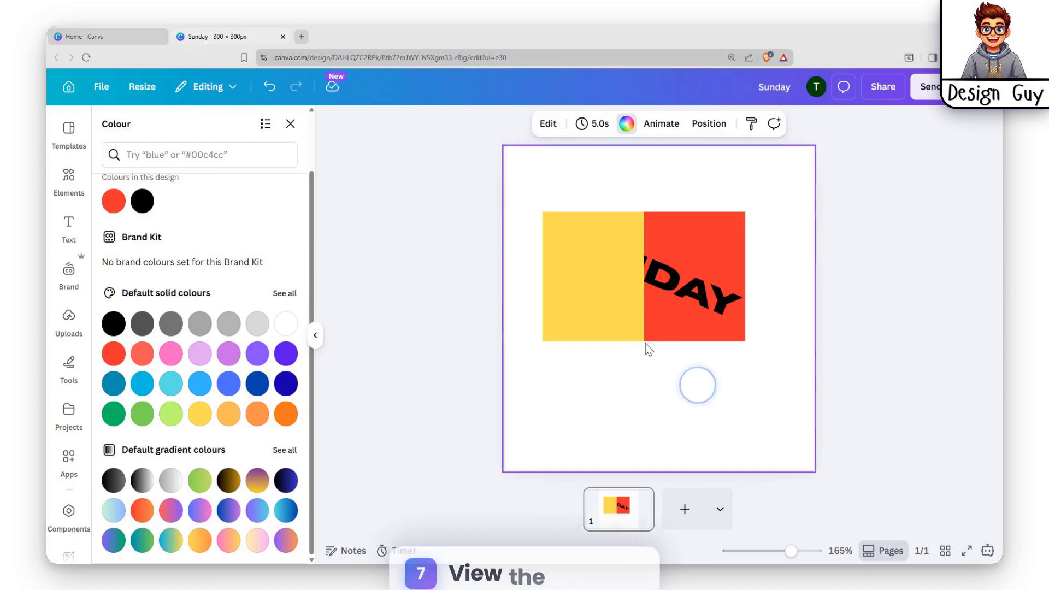
Move the yellow rectangle below the SUNDAY text in the layer order
{"action": "mouse_move", "coordinate": [695, 308]}
{"action": "left_mouse_down"}
{"action": "mouse_move", "coordinate": [663, 305]}
{"action": "mouse_move", "coordinate": [695, 308]}
{"action": "left_mouse_up"}
{"action": "left_click", "coordinate": [749, 119]}
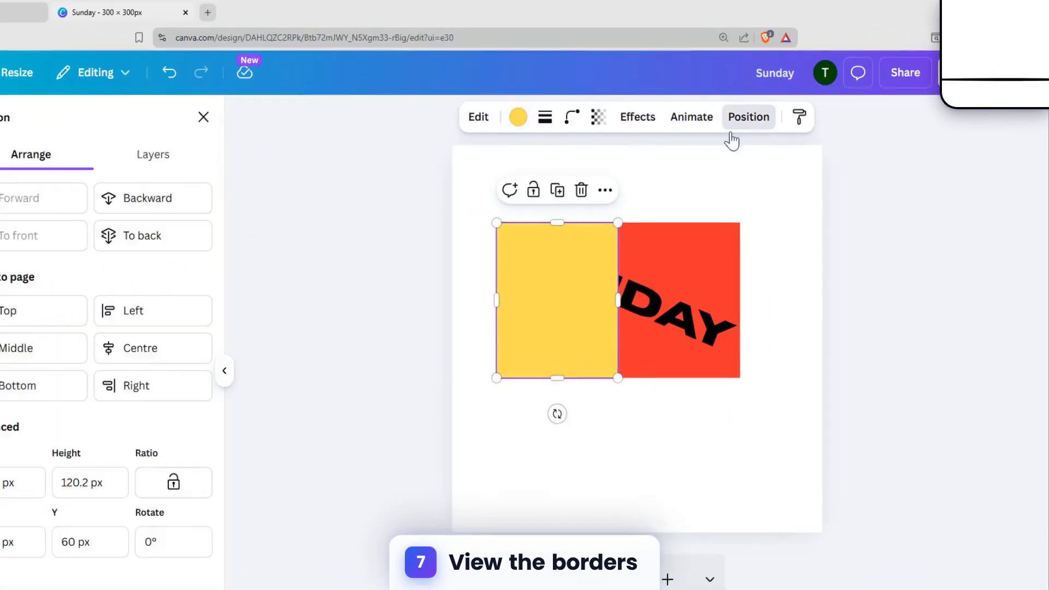
{"action": "left_click", "coordinate": [158, 156]}
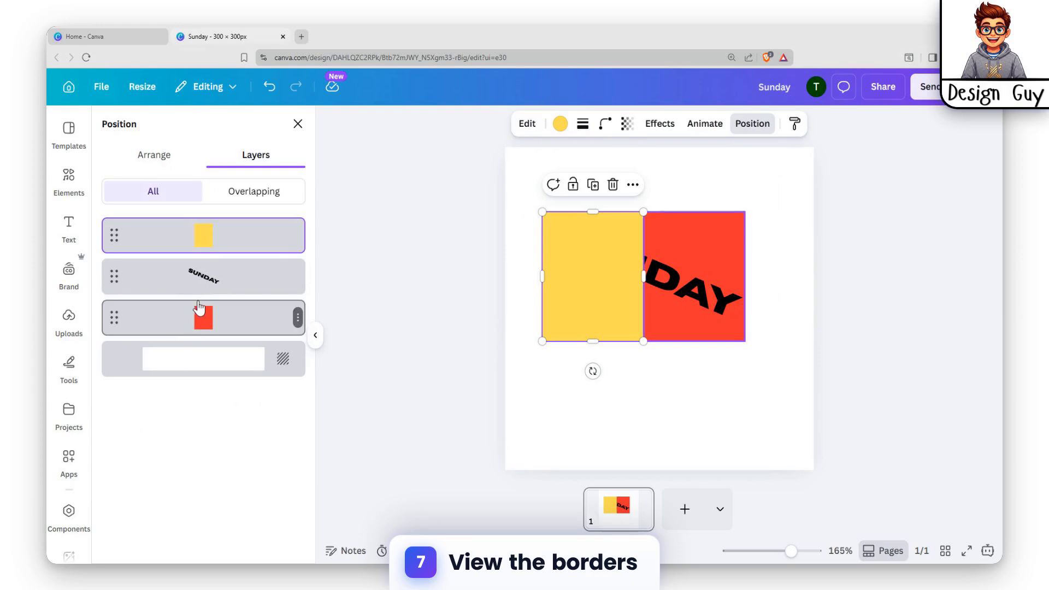
{"action": "left_click_drag", "start_coordinate": [202, 236], "coordinate": [215, 284]}
{"action": "left_click", "coordinate": [782, 400]}
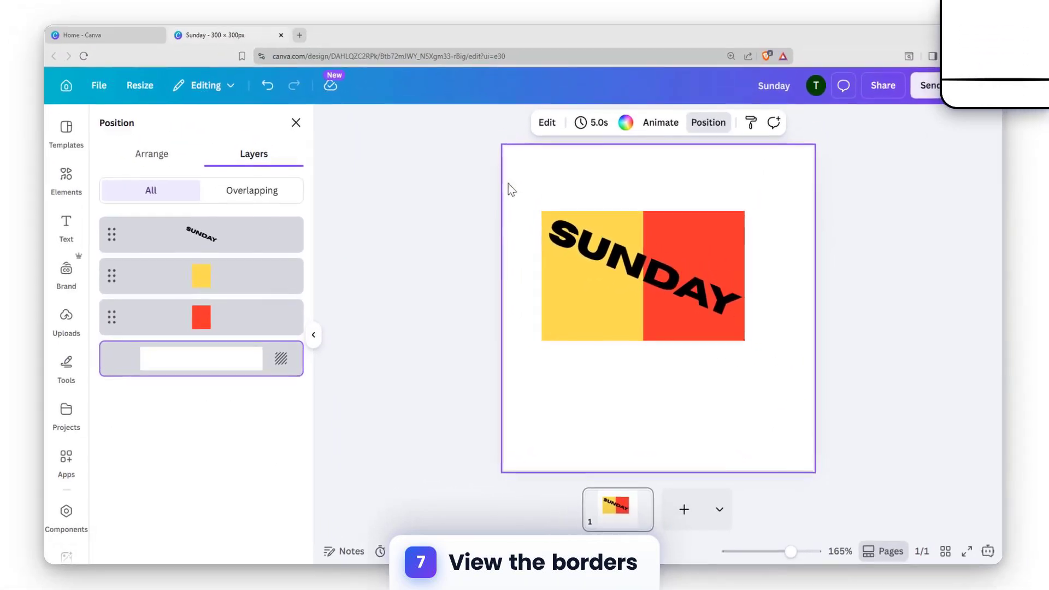
Group the SUNDAY text with both rectangles and move the group to the centre of the page
{"action": "left_click_drag", "start_coordinate": [474, 140], "coordinate": [775, 389]}
{"action": "left_click", "coordinate": [610, 182]}
{"action": "left_click", "coordinate": [789, 246]}
{"action": "left_click_drag", "start_coordinate": [667, 291], "coordinate": [681, 323]}
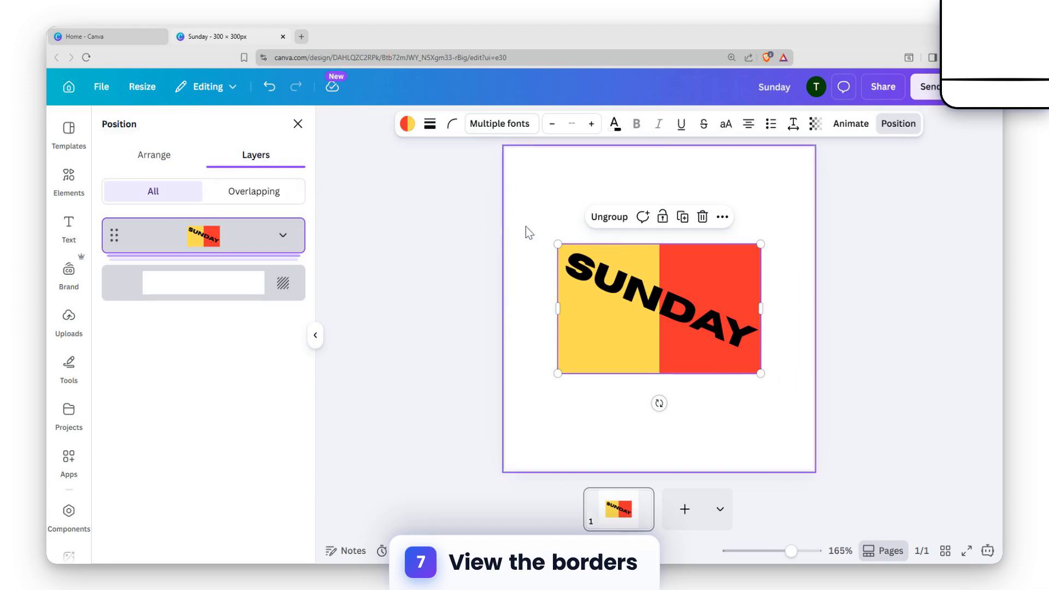
{"action": "left_click", "coordinate": [710, 328]}
{"action": "left_click", "coordinate": [604, 351]}
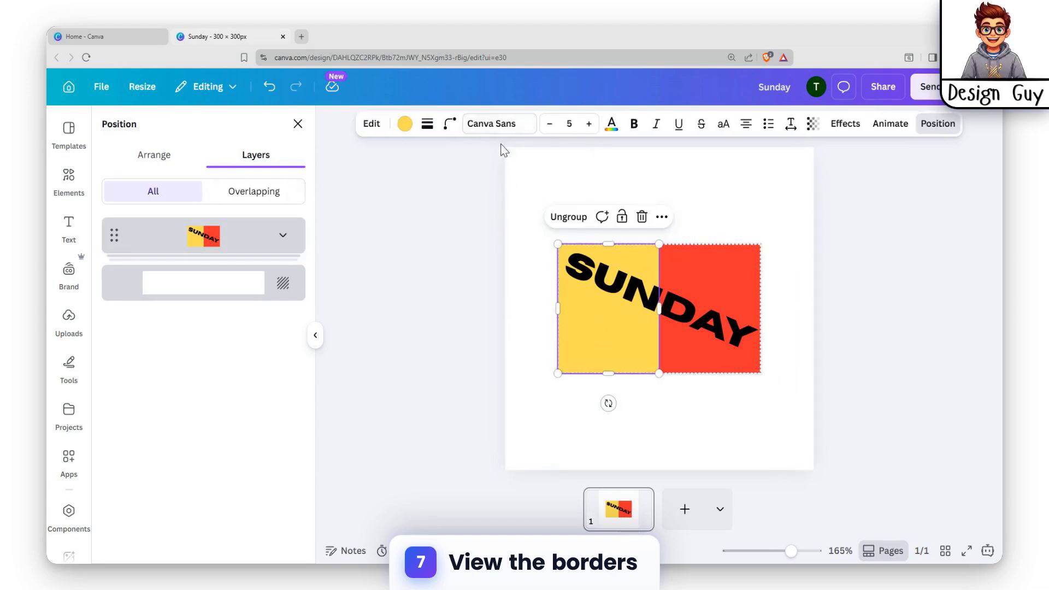
Search the elements for "border" and add the black rough-edged rectangular border from the graphics results
{"action": "left_click", "coordinate": [69, 176]}
{"action": "left_click", "coordinate": [217, 154]}
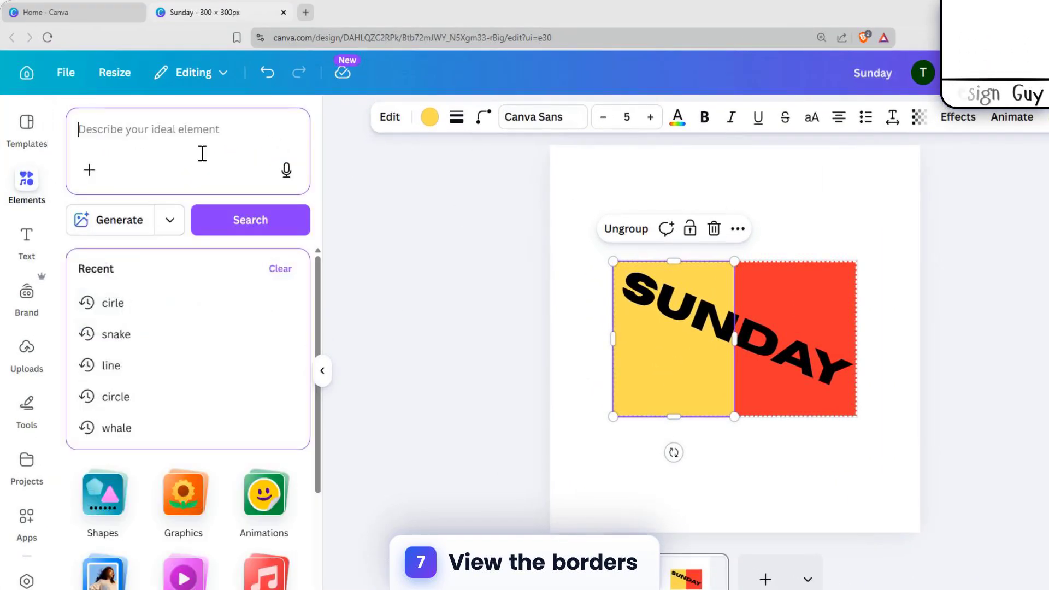
{"action": "type", "text": "borde"}
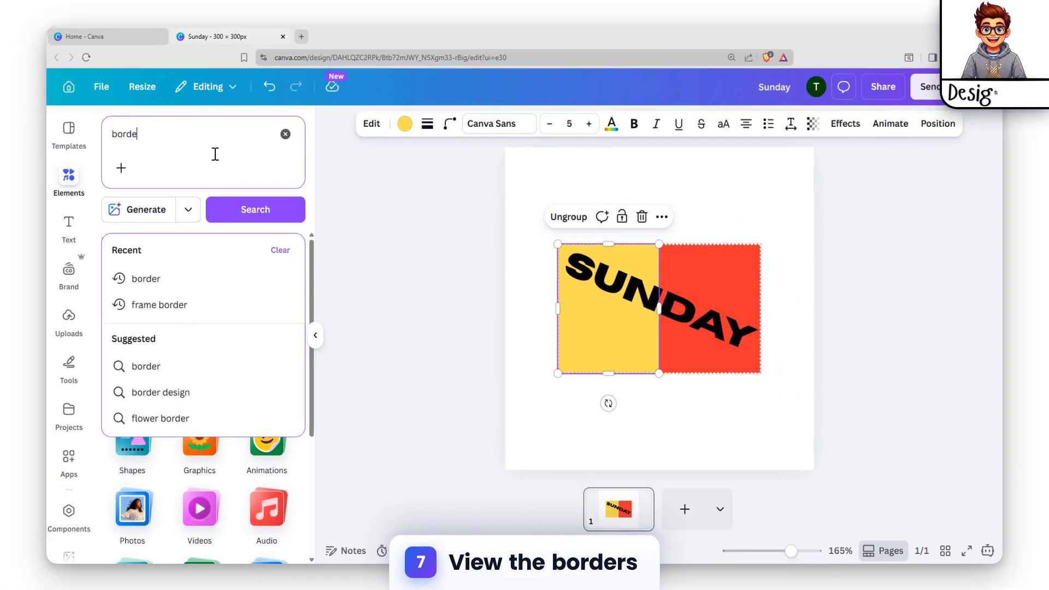
{"action": "type", "text": "r"}
{"action": "key", "text": "Return"}
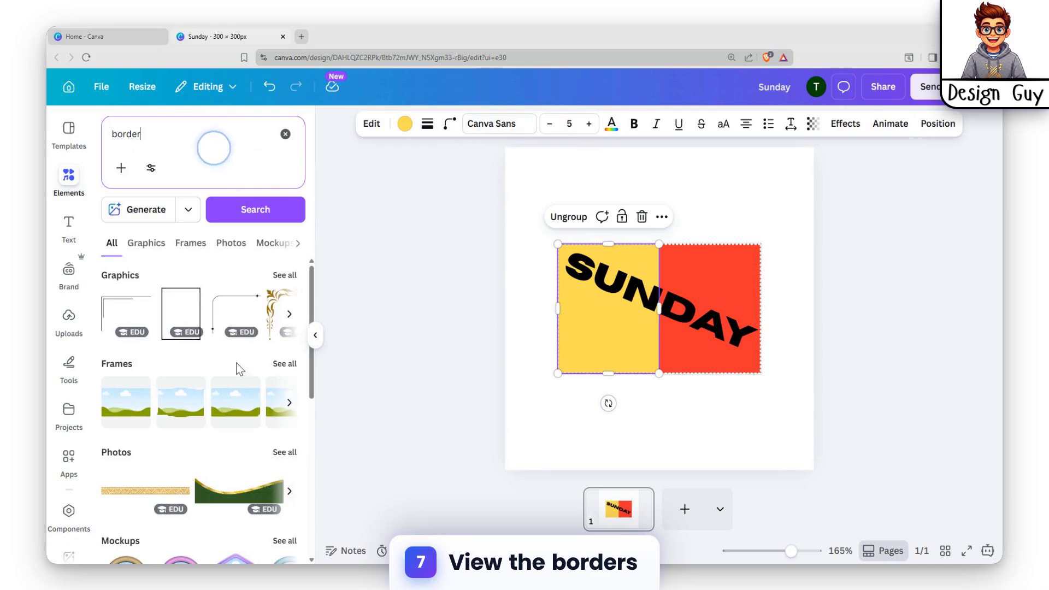
{"action": "scroll", "coordinate": [239, 370], "scroll_direction": "down", "scroll_amount": 2}
{"action": "scroll", "coordinate": [239, 369], "scroll_direction": "up", "scroll_amount": 2}
{"action": "left_click", "coordinate": [285, 275]}
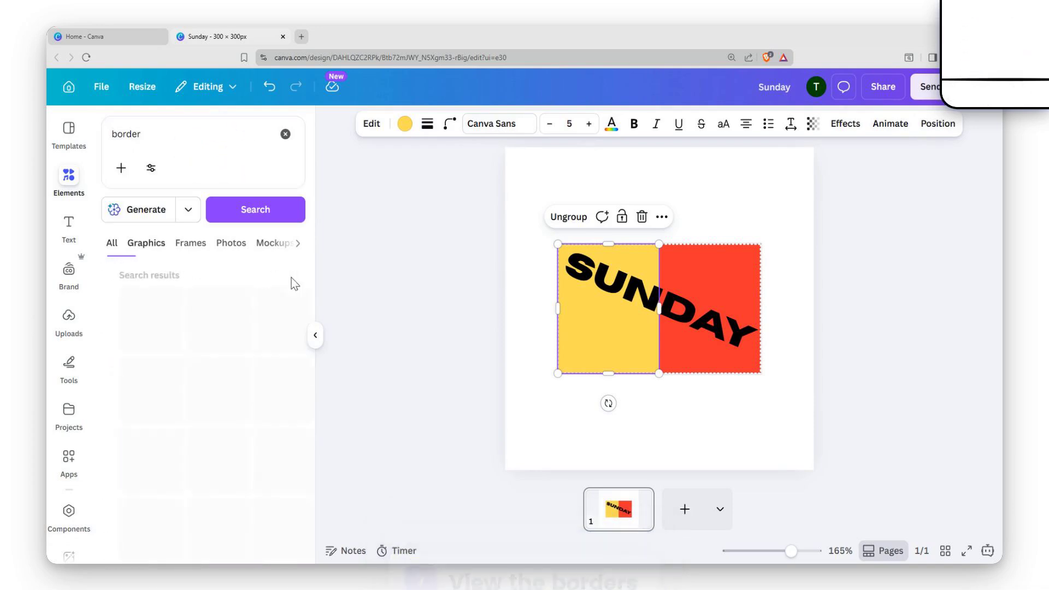
{"action": "scroll", "coordinate": [239, 430], "scroll_direction": "down", "scroll_amount": 10}
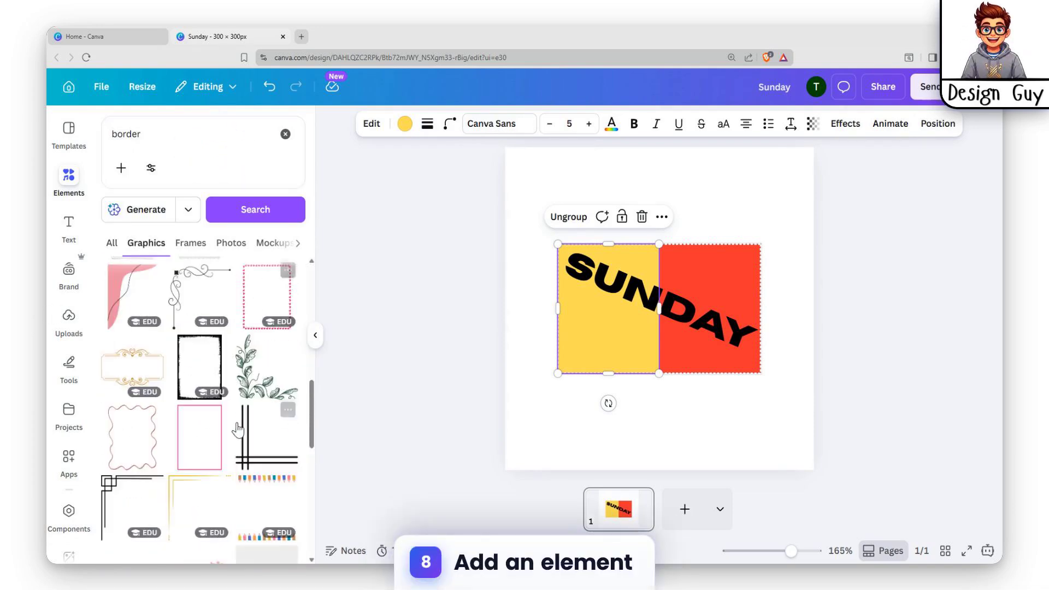
{"action": "scroll", "coordinate": [238, 429], "scroll_direction": "down", "scroll_amount": 2}
{"action": "scroll", "coordinate": [236, 423], "scroll_direction": "up", "scroll_amount": 2}
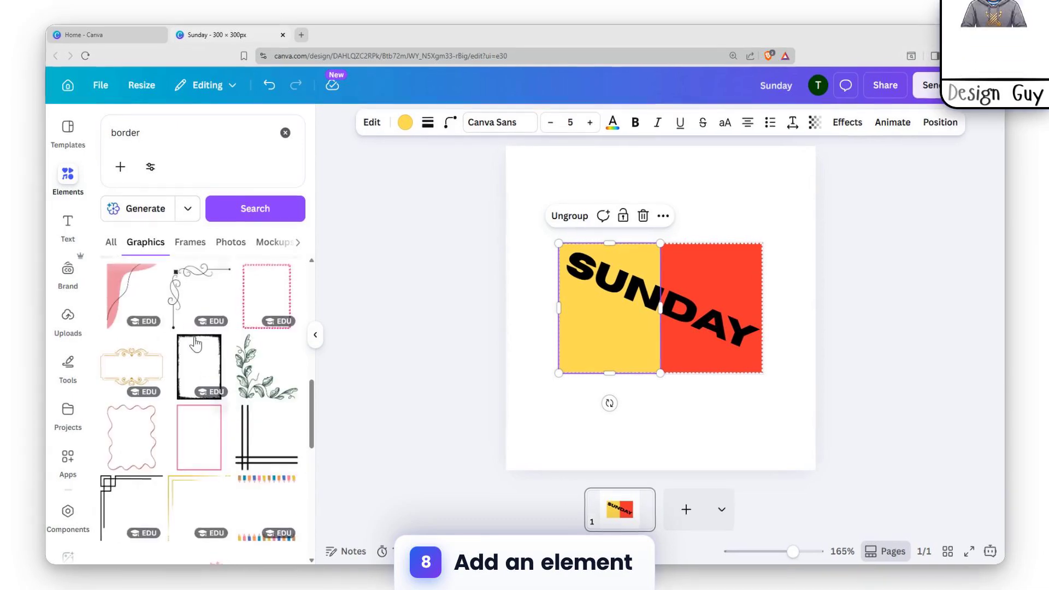
{"action": "left_click", "coordinate": [200, 364]}
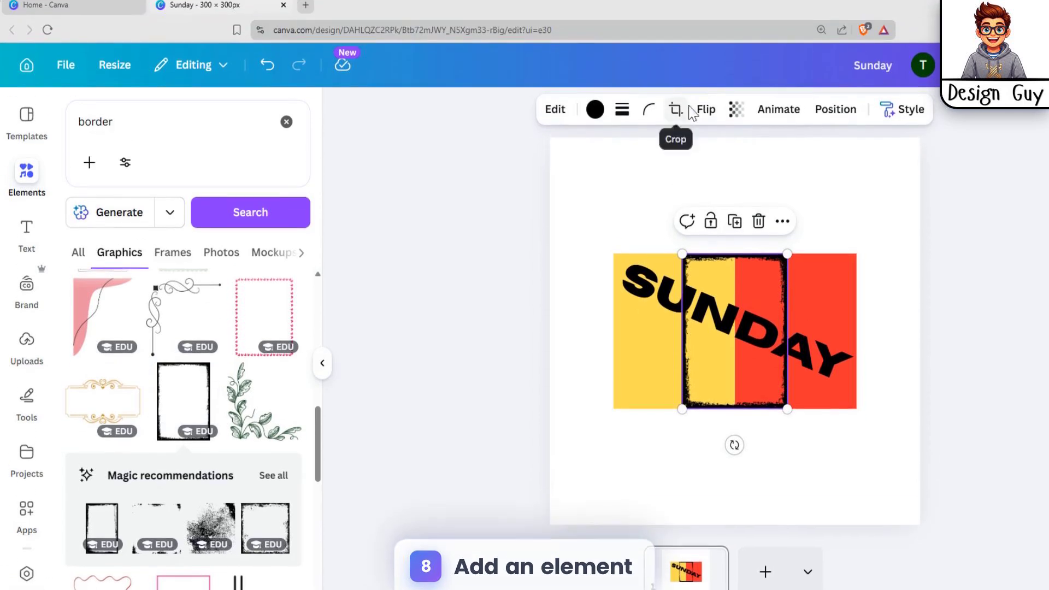
Flip and rotate the border into landscape orientation and enlarge it over the coloured group from the group's top-left corner
{"action": "left_click", "coordinate": [706, 62]}
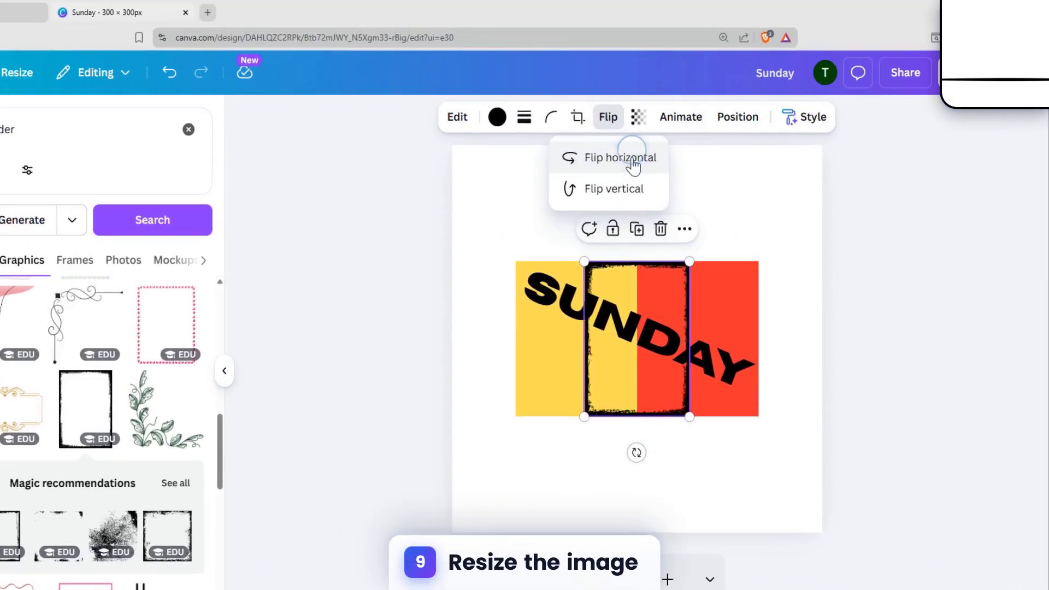
{"action": "left_click", "coordinate": [650, 185]}
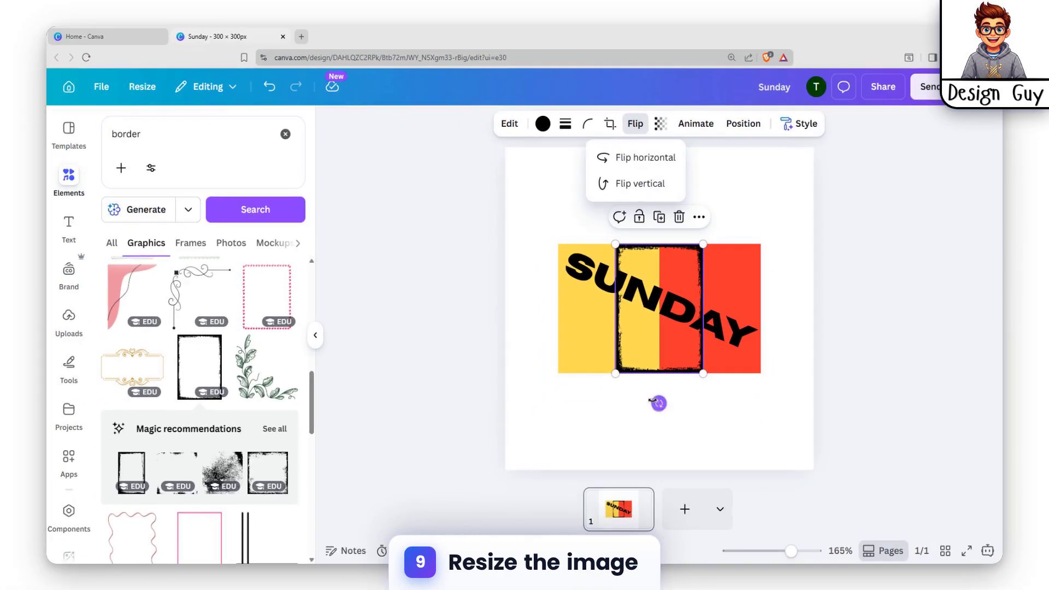
{"action": "left_click_drag", "start_coordinate": [654, 402], "coordinate": [760, 304]}
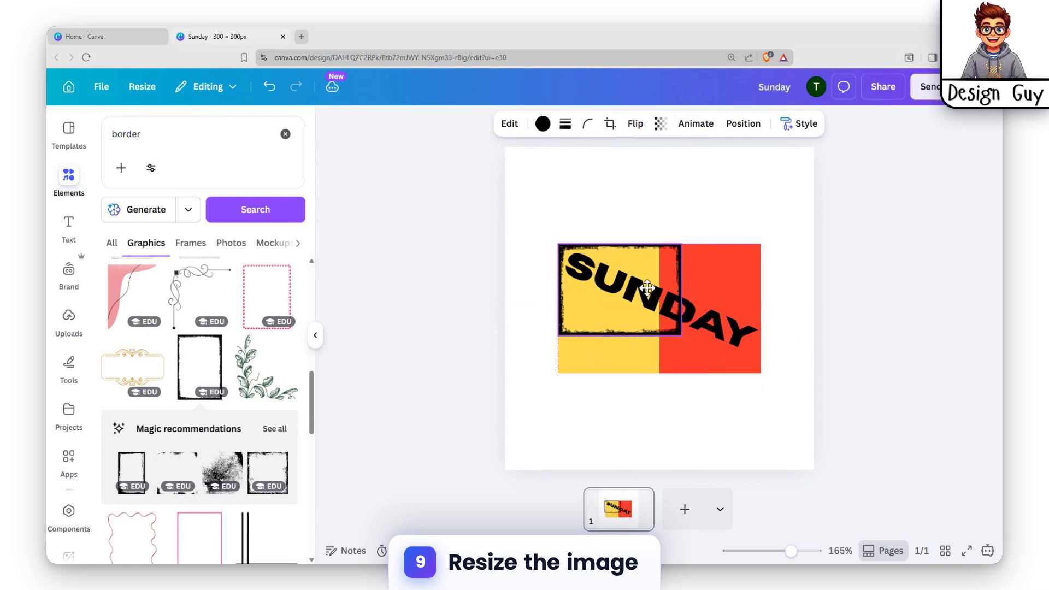
{"action": "left_click_drag", "start_coordinate": [680, 331], "coordinate": [747, 353]}
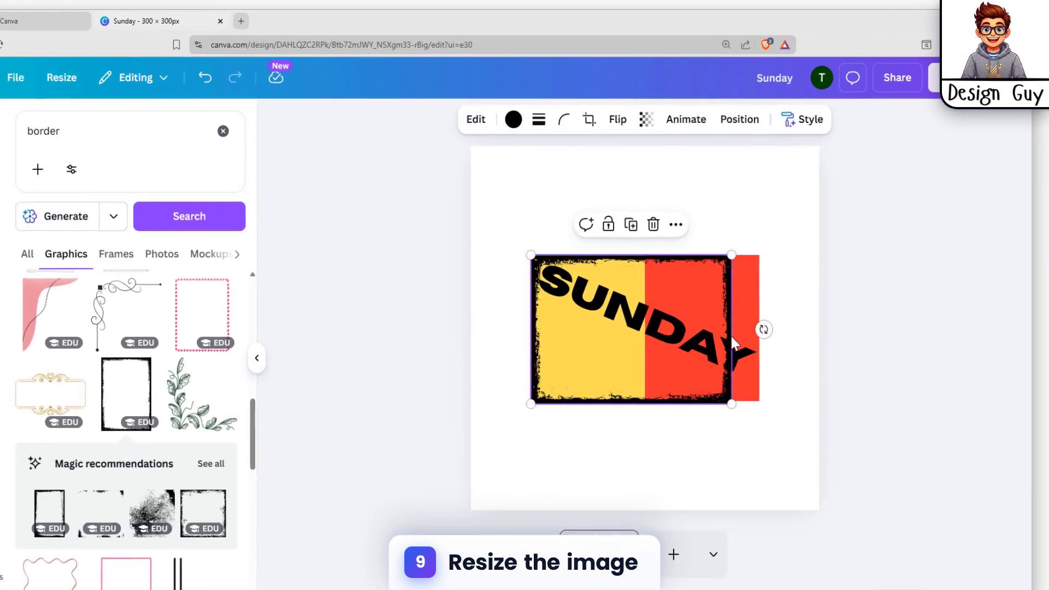
Shrink the coloured SUNDAY group proportionally so its width comes closer to that of the border
{"action": "left_click", "coordinate": [752, 269]}
{"action": "left_click_drag", "start_coordinate": [761, 259], "coordinate": [657, 267]}
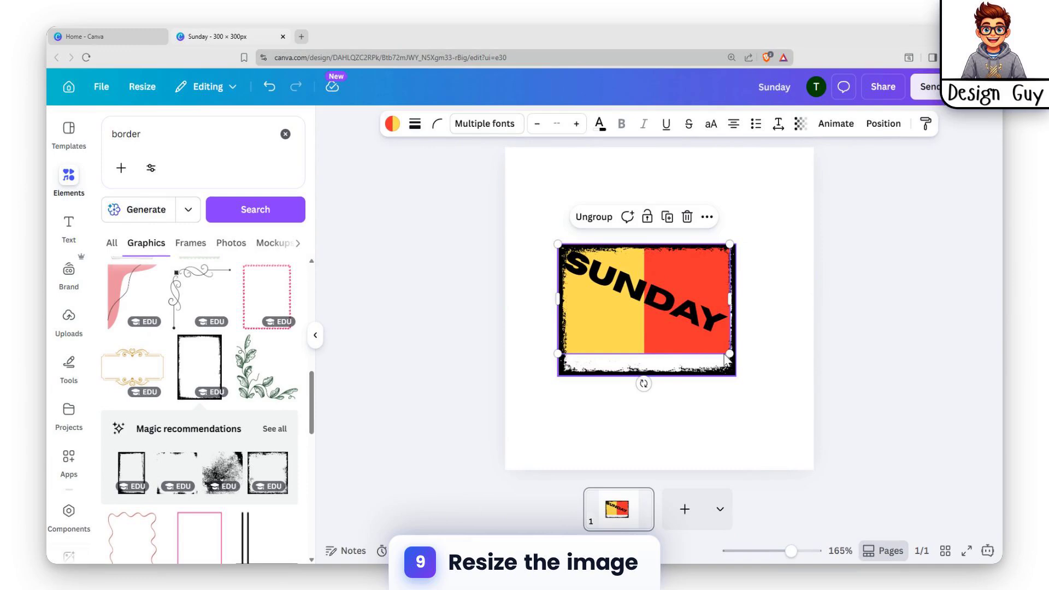
{"action": "mouse_move", "coordinate": [729, 354]}
{"action": "left_mouse_down"}
{"action": "mouse_move", "coordinate": [746, 374]}
{"action": "mouse_move", "coordinate": [726, 352]}
{"action": "left_mouse_up"}
Move the border up slightly and enlarge it until it spans the full width of the coloured group
{"action": "left_click", "coordinate": [730, 372]}
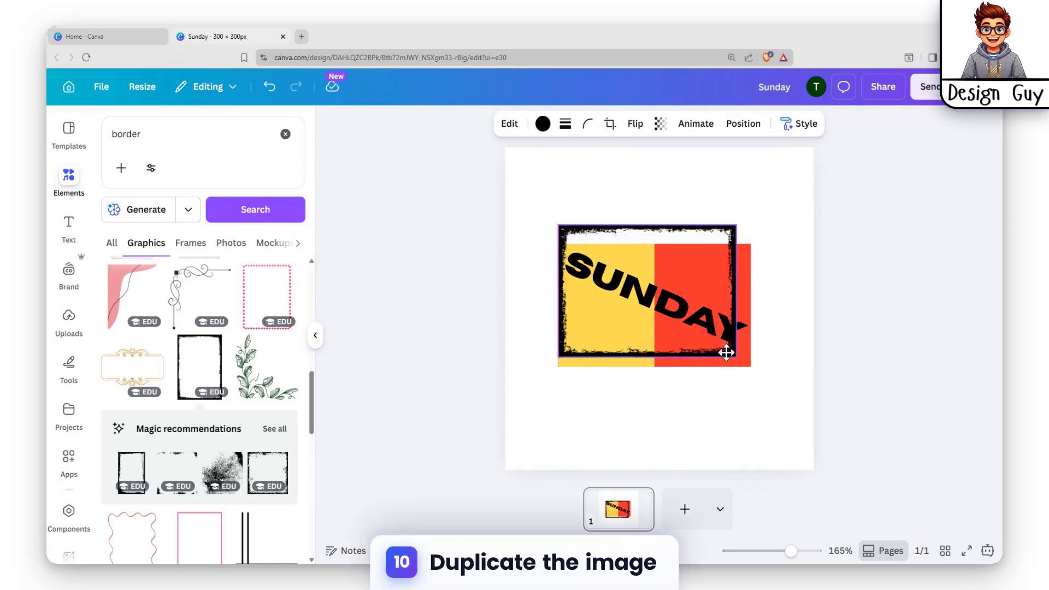
{"action": "left_click_drag", "start_coordinate": [734, 235], "coordinate": [757, 231]}
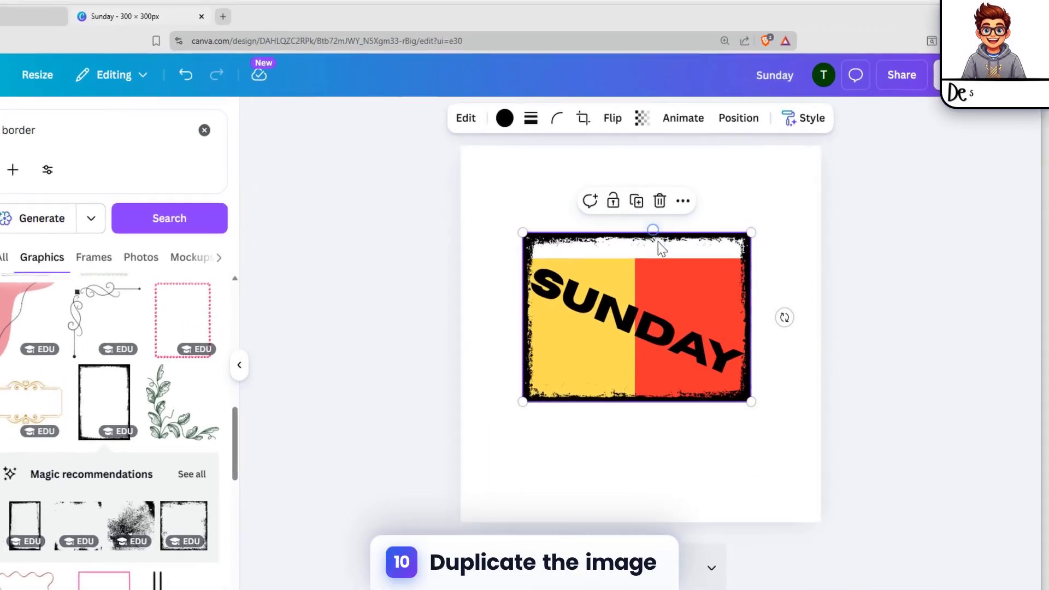
{"action": "left_click", "coordinate": [809, 199]}
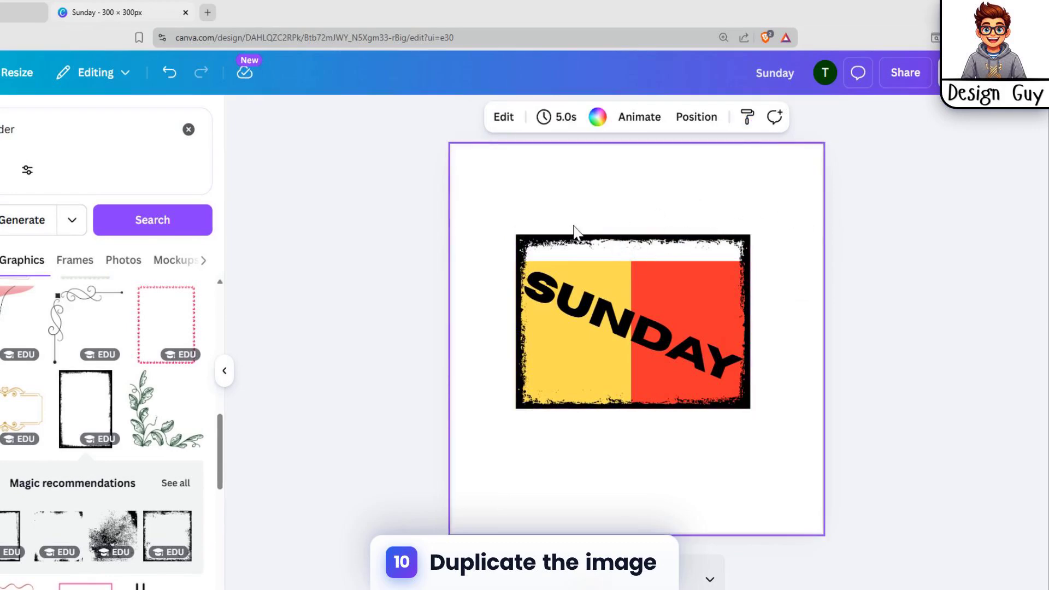
Duplicate the rough black border and place the copy lower, aligning its upper edge with that of the coloured rectangles
{"action": "left_click", "coordinate": [593, 406]}
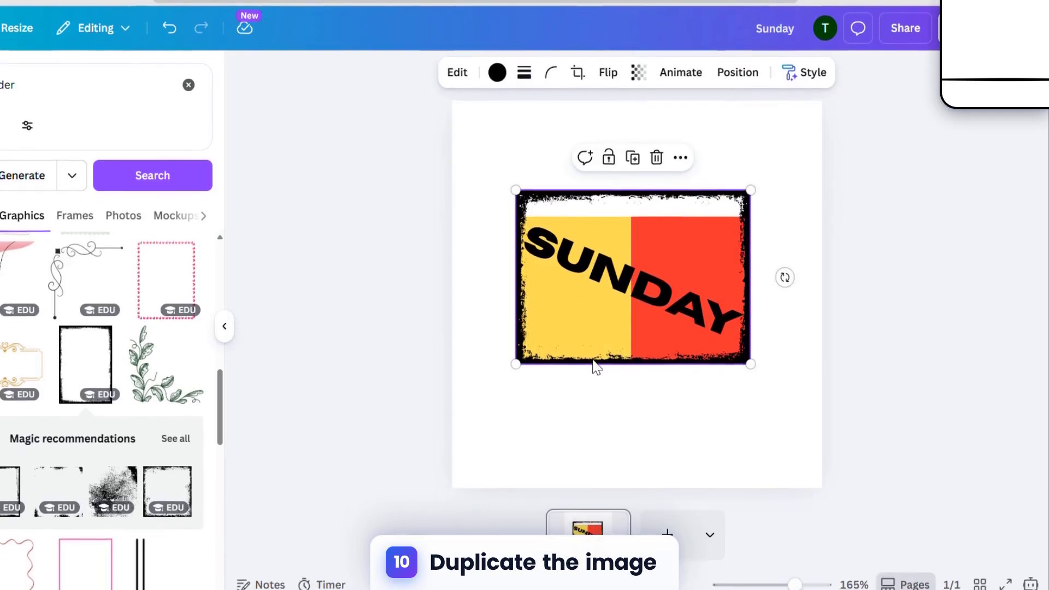
{"action": "key", "text": "ctrl+d"}
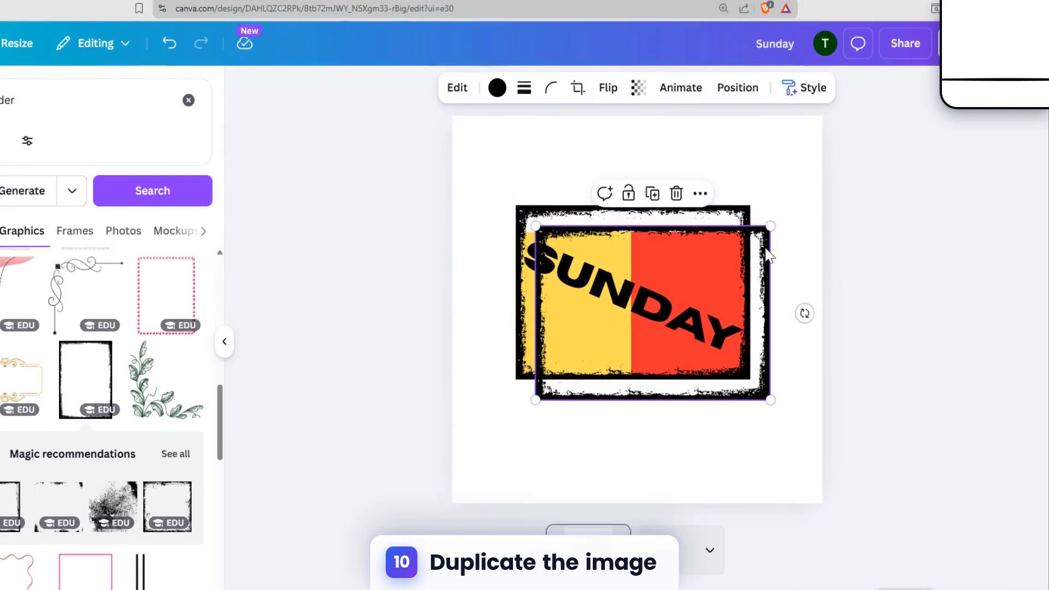
{"action": "left_click_drag", "start_coordinate": [768, 254], "coordinate": [743, 277]}
{"action": "left_click", "coordinate": [650, 439]}
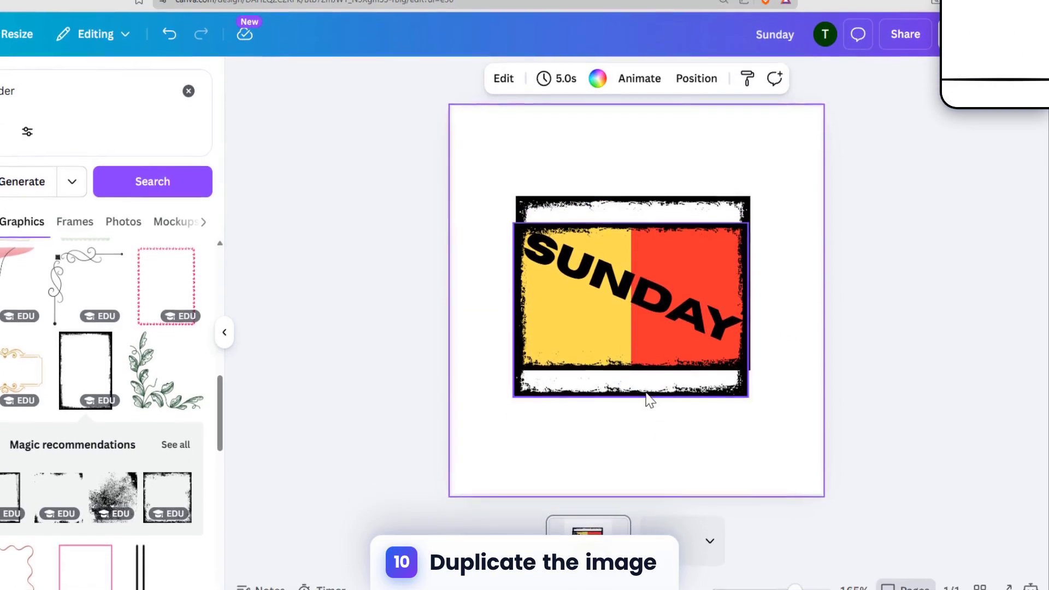
{"action": "left_click", "coordinate": [650, 400]}
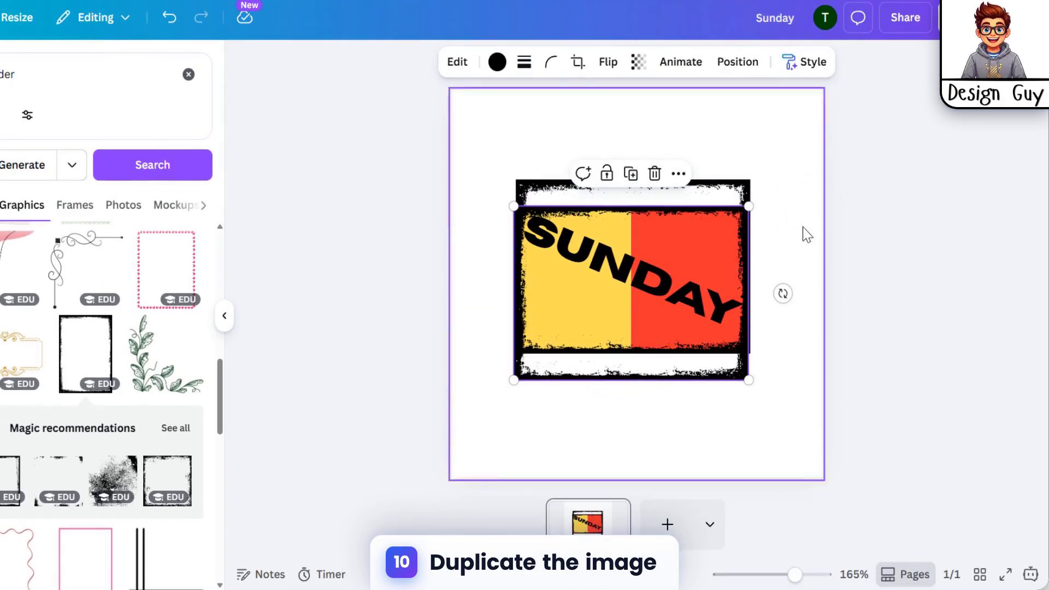
{"action": "left_click", "coordinate": [807, 234]}
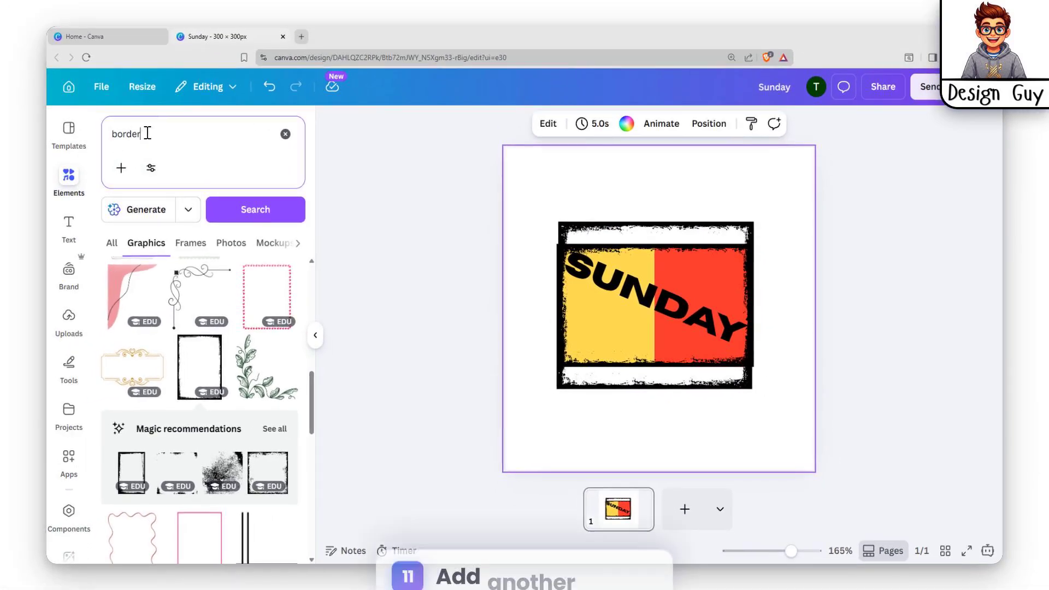
Add a rectangle shape and fit it over the border strip above the coloured area, about 192 × 90 px
{"action": "left_click", "coordinate": [148, 134]}
{"action": "type", "text": "re"}
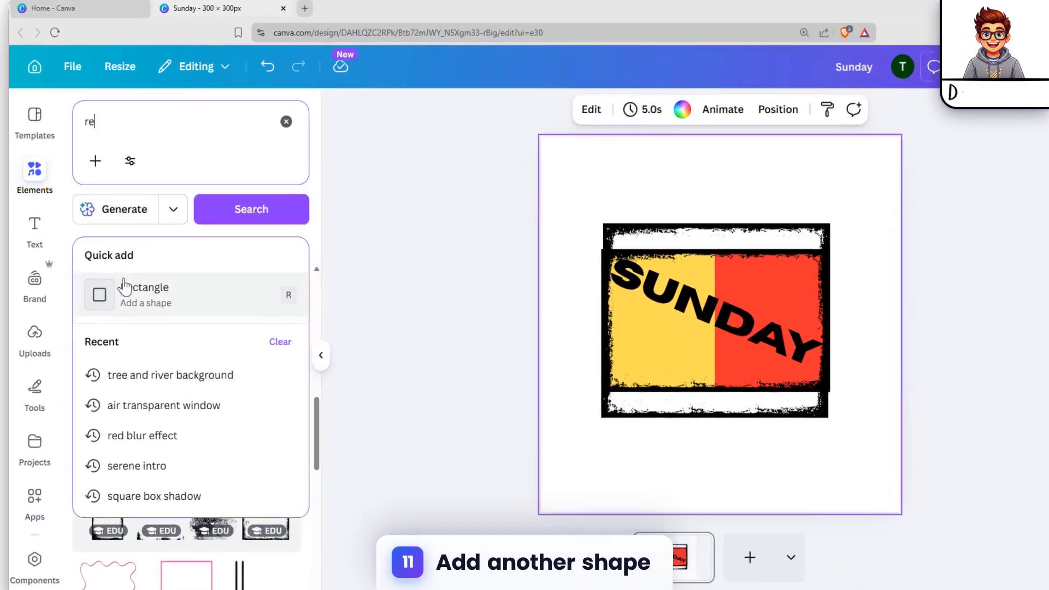
{"action": "left_click", "coordinate": [143, 280]}
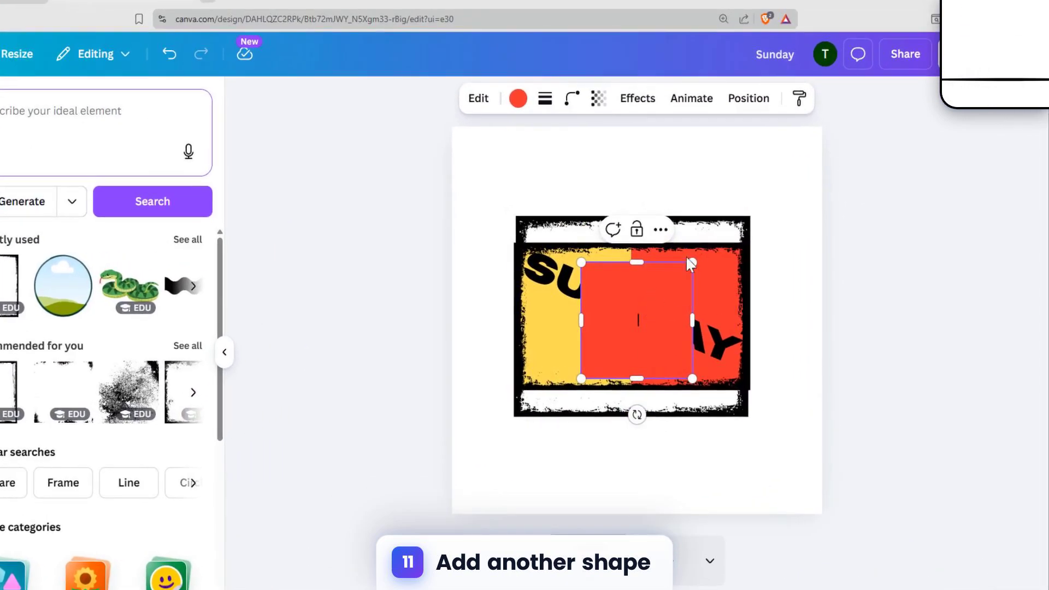
{"action": "left_click", "coordinate": [761, 248]}
{"action": "left_click", "coordinate": [635, 326]}
{"action": "left_click_drag", "start_coordinate": [609, 333], "coordinate": [747, 197]}
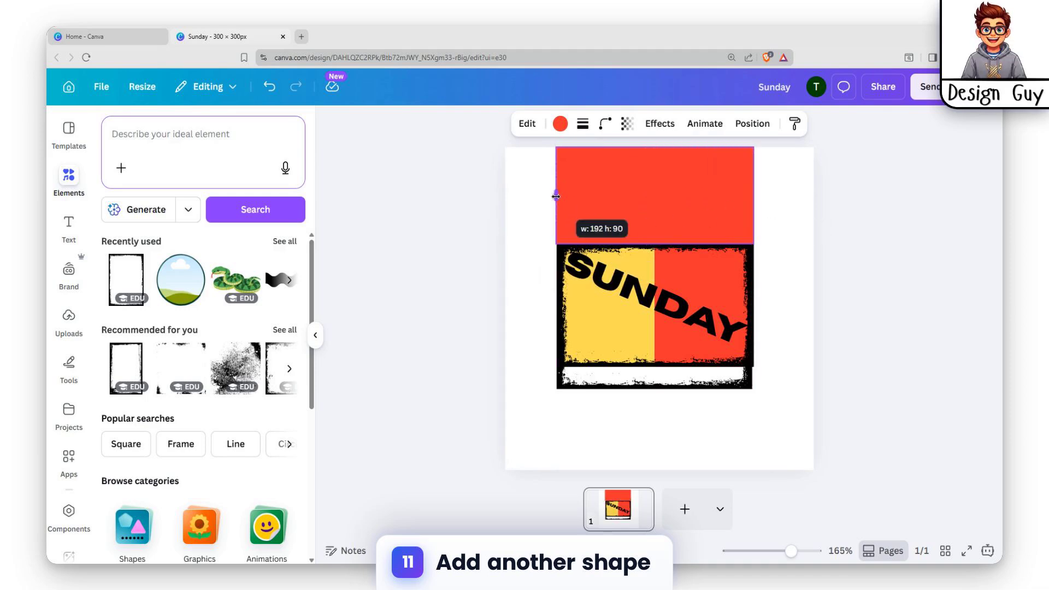
{"action": "left_click_drag", "start_coordinate": [556, 197], "coordinate": [556, 196]}
Fill the new rectangle with solid white to mask the upper border strip
{"action": "left_click", "coordinate": [560, 123]}
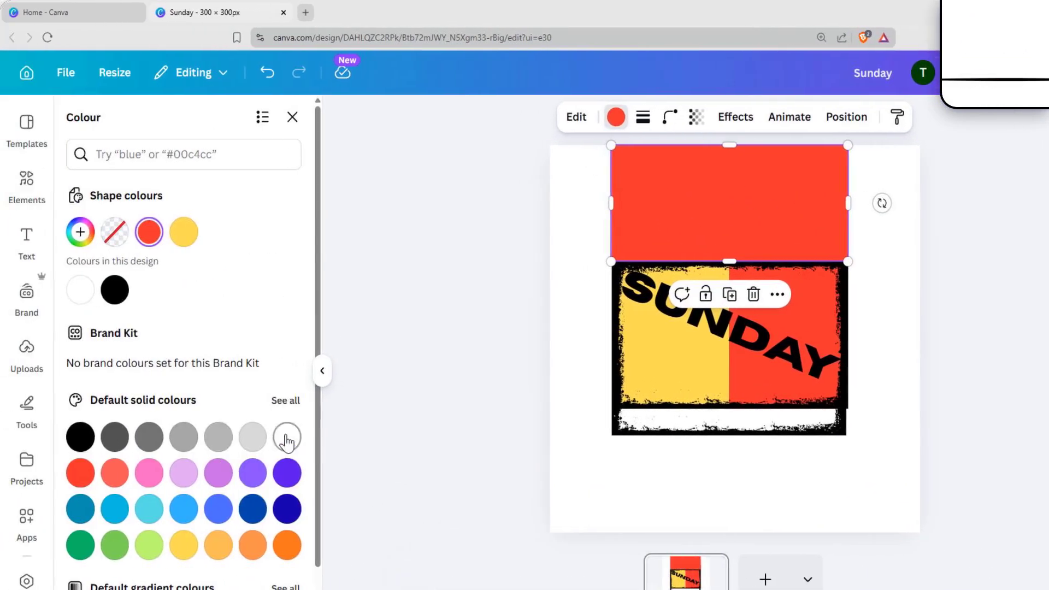
{"action": "left_click", "coordinate": [287, 440]}
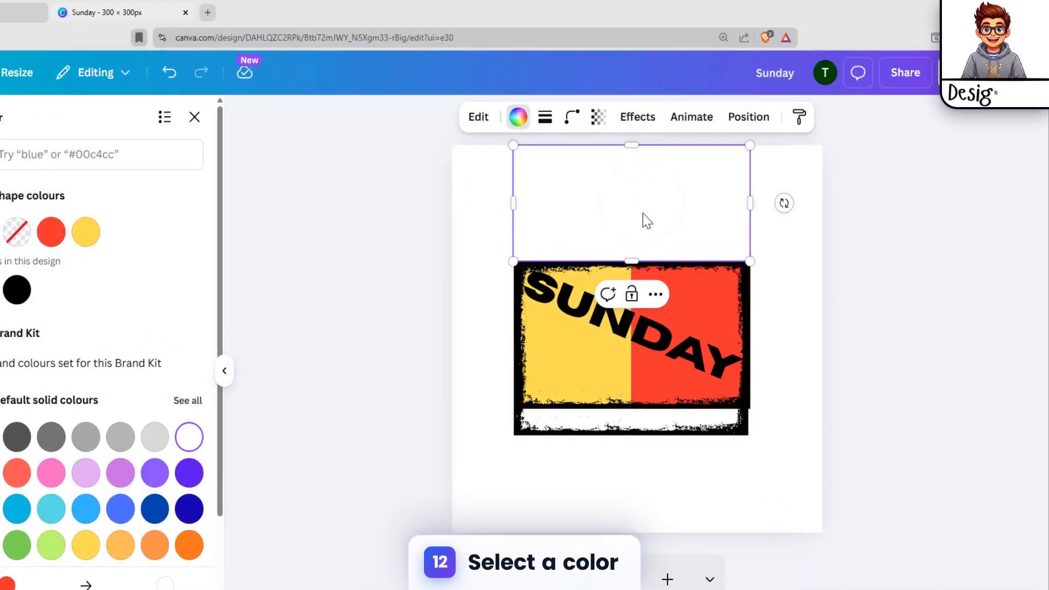
{"action": "left_click", "coordinate": [802, 245]}
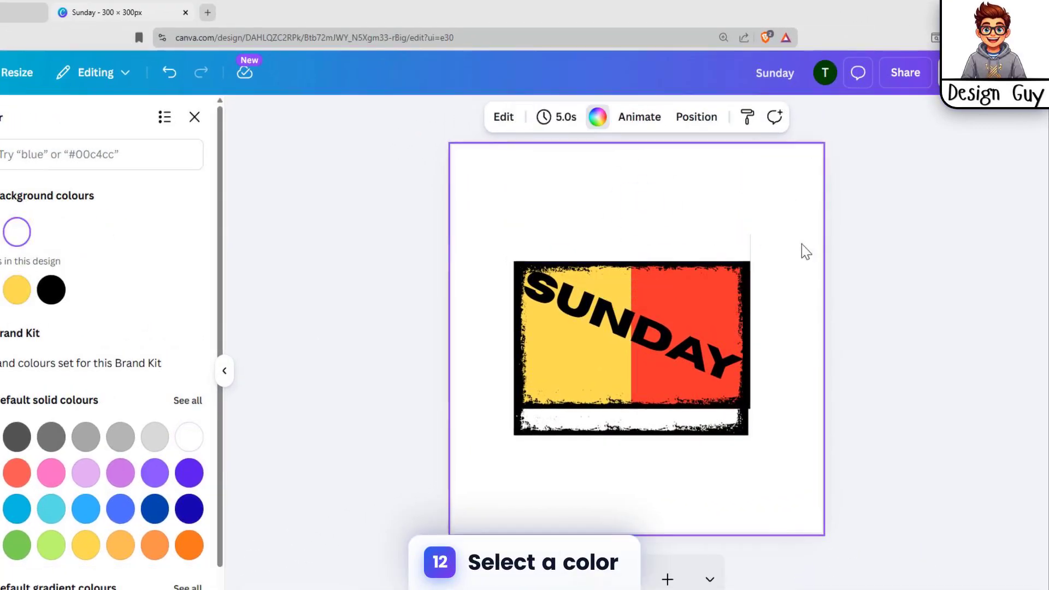
Duplicate the white rectangle and place the copy over the border strip below the coloured area
{"action": "left_click", "coordinate": [684, 185]}
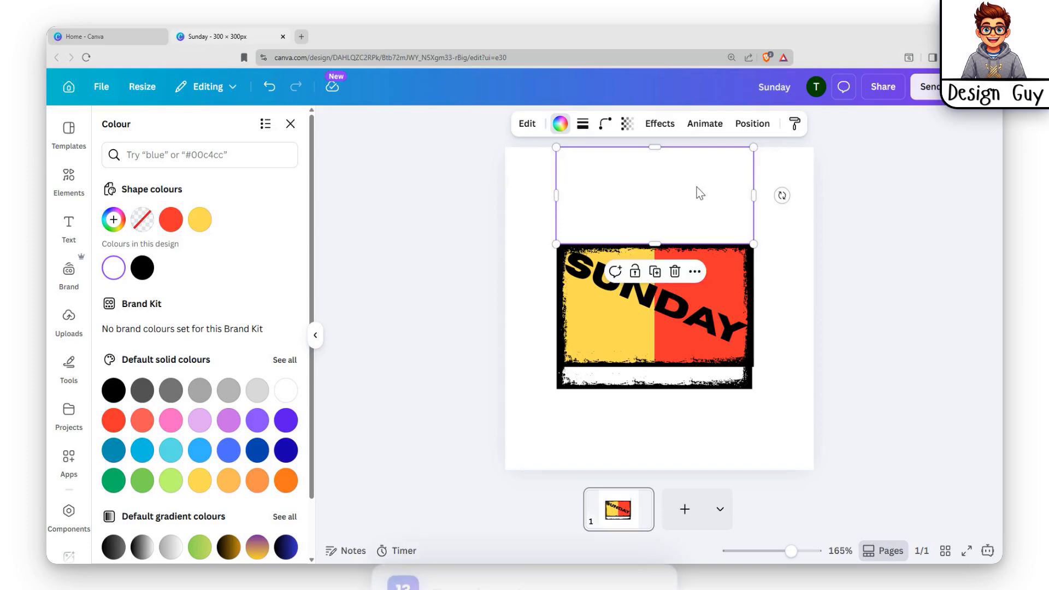
{"action": "left_click_drag", "start_coordinate": [694, 204], "coordinate": [676, 410]}
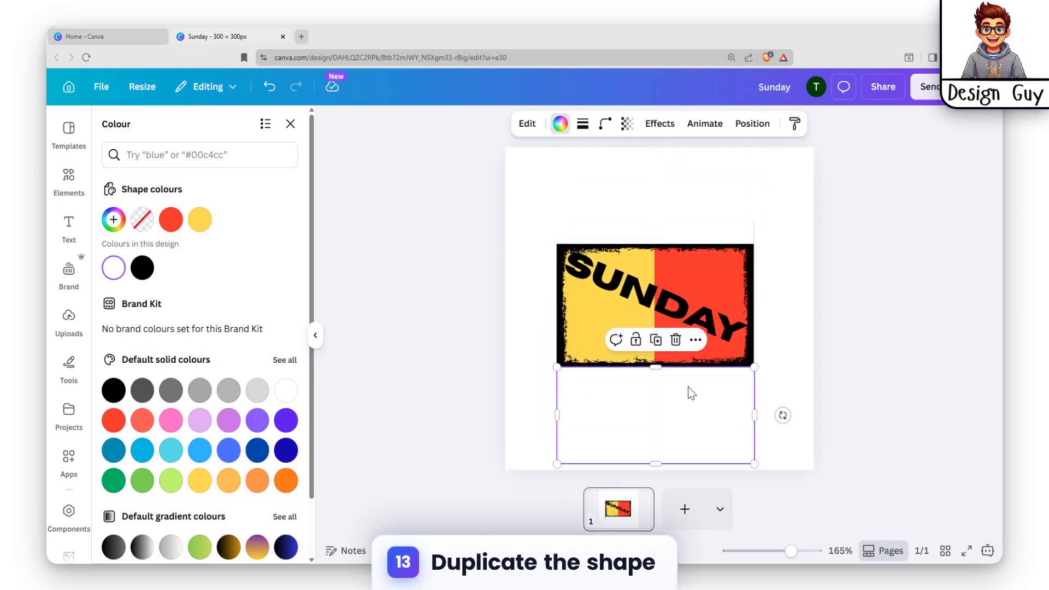
{"action": "left_click", "coordinate": [792, 310]}
Widen the upper white rectangle to the right and the lower one to the left to cover the leftover border slivers
{"action": "left_click", "coordinate": [628, 389]}
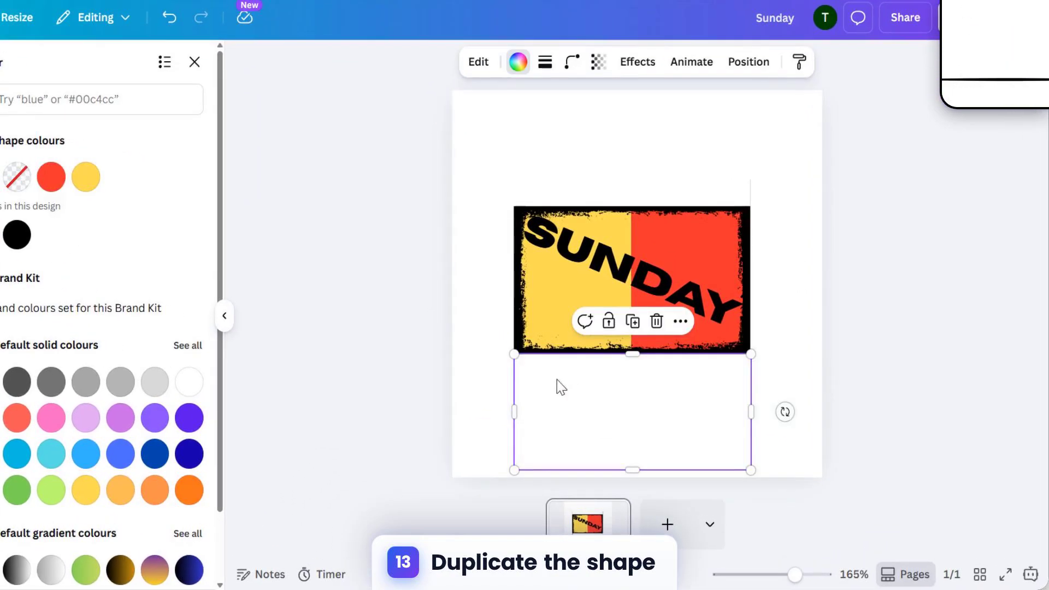
{"action": "left_click_drag", "start_coordinate": [514, 411], "coordinate": [512, 411]}
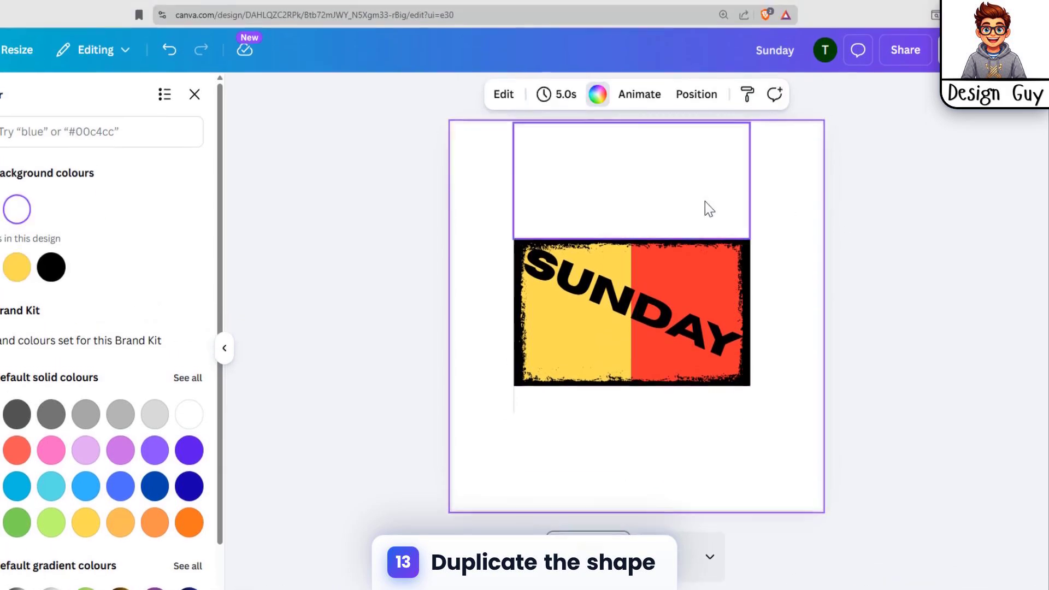
{"action": "left_click", "coordinate": [721, 202]}
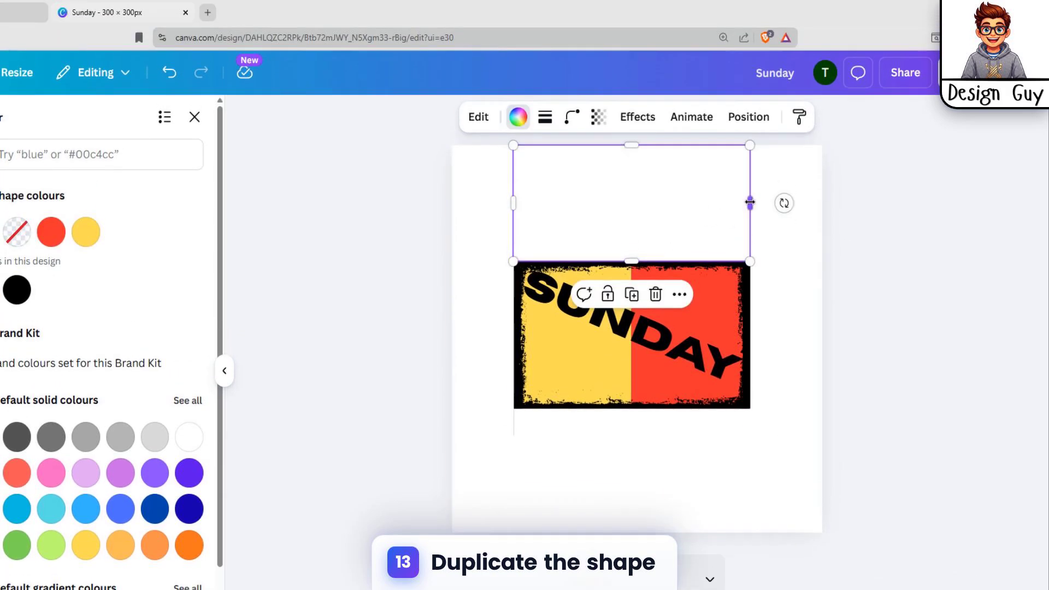
{"action": "left_click_drag", "start_coordinate": [749, 203], "coordinate": [756, 201]}
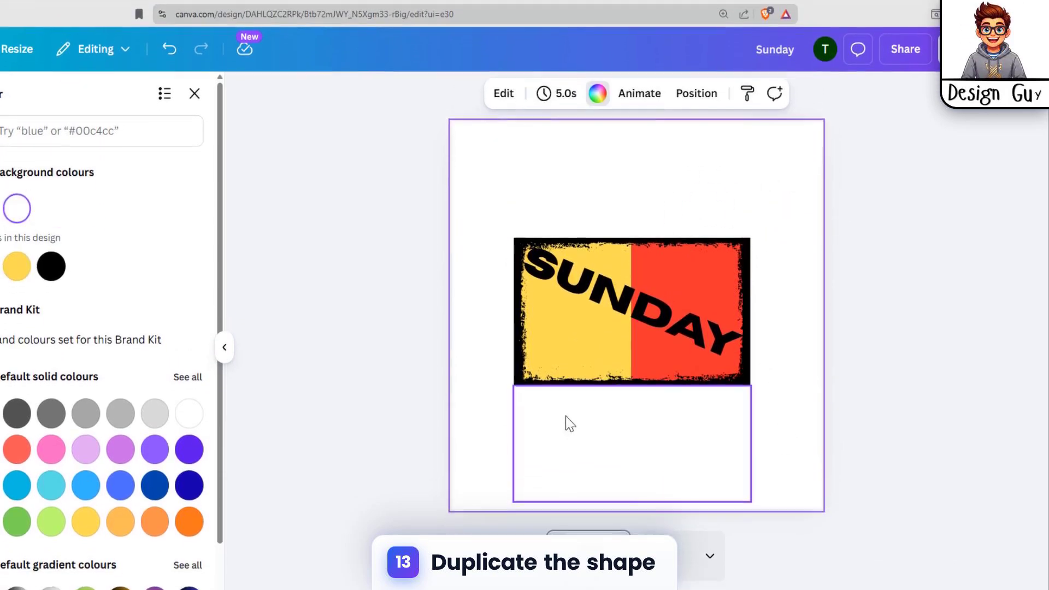
{"action": "left_click", "coordinate": [546, 426]}
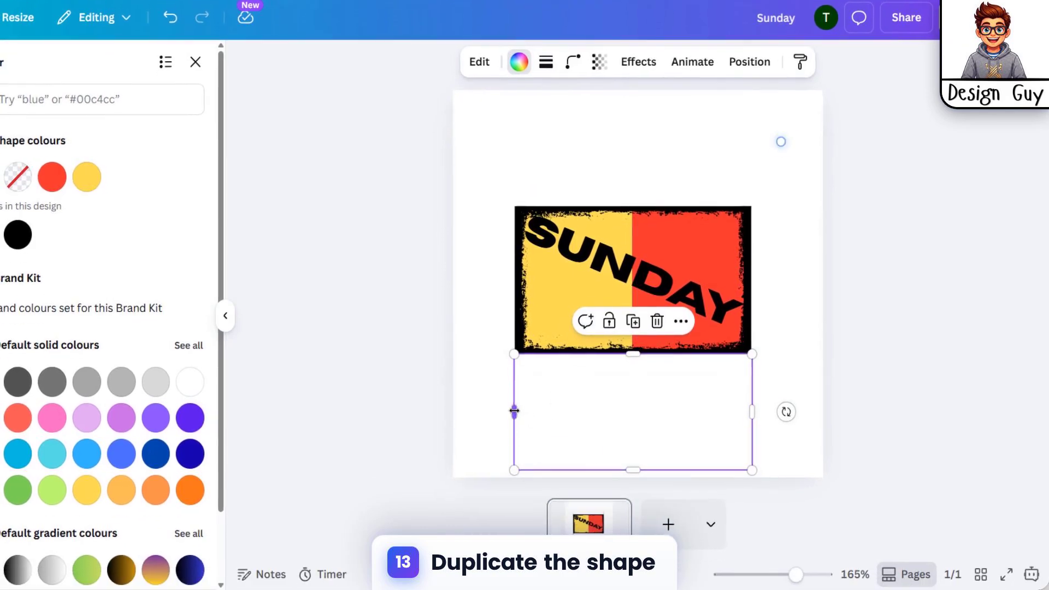
{"action": "left_click_drag", "start_coordinate": [515, 411], "coordinate": [503, 412]}
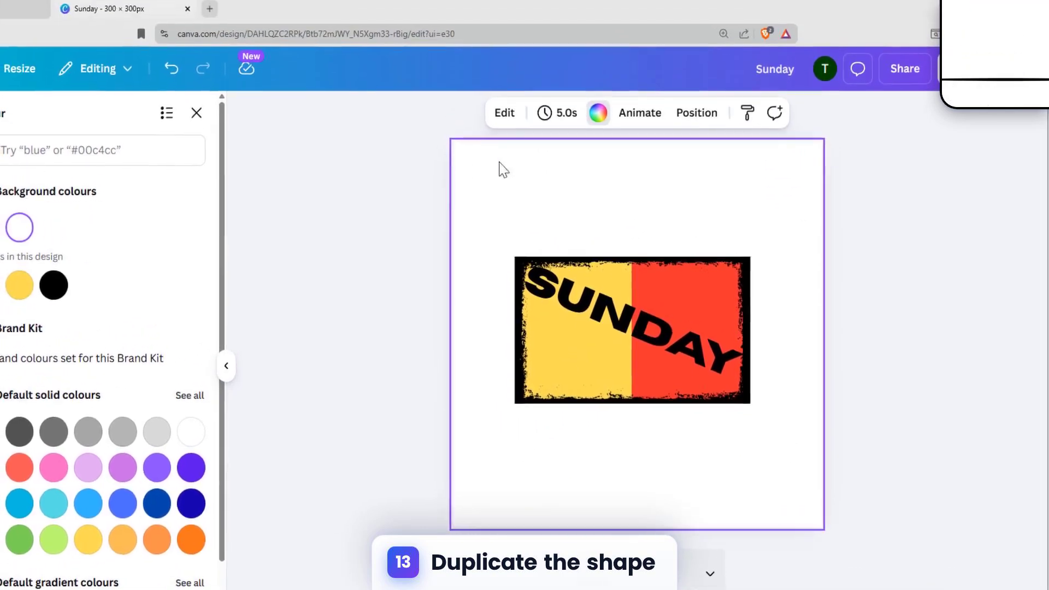
Group all the artwork elements and move the group so the framed SUNDAY art sits in the page's top-left corner
{"action": "left_click_drag", "start_coordinate": [484, 144], "coordinate": [788, 447]}
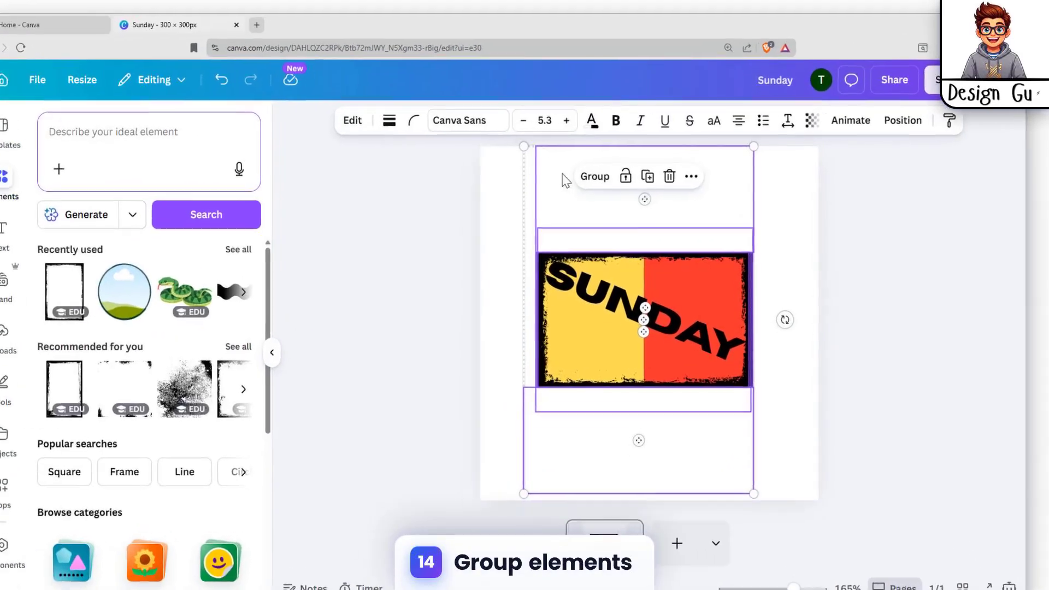
{"action": "left_click", "coordinate": [594, 176]}
{"action": "left_click_drag", "start_coordinate": [594, 344], "coordinate": [534, 228]}
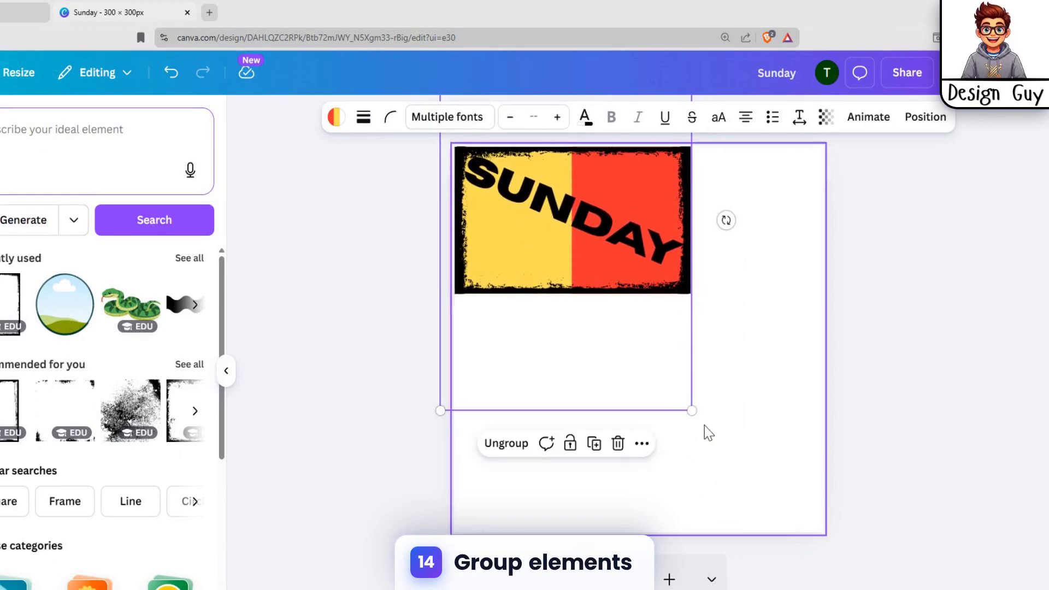
Scale the group up to nearly the page width and align the frame with the page's left edge
{"action": "left_click_drag", "start_coordinate": [691, 414], "coordinate": [863, 541]}
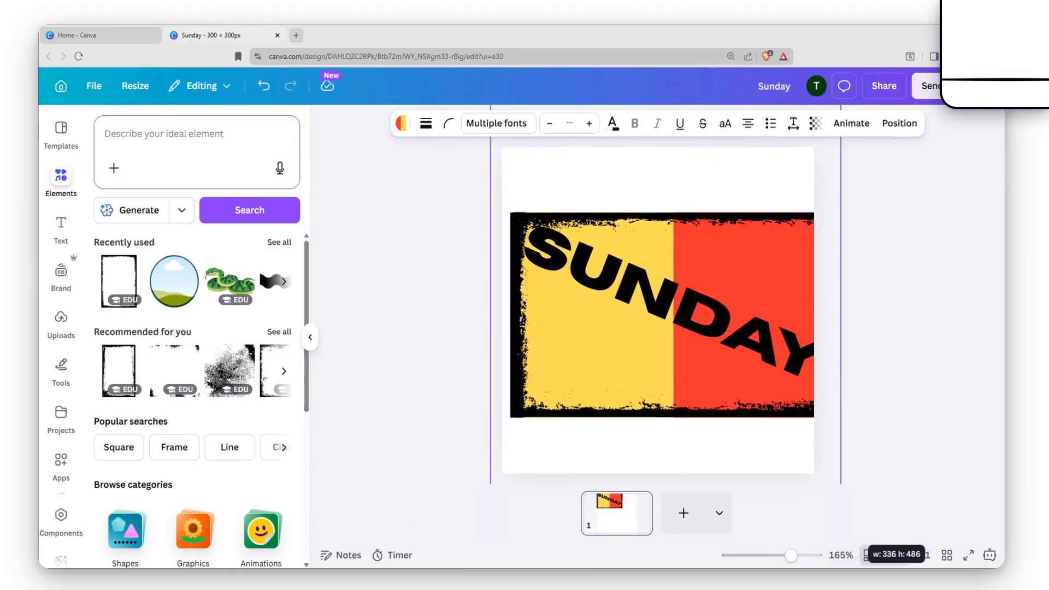
{"action": "left_click_drag", "start_coordinate": [683, 378], "coordinate": [671, 343]}
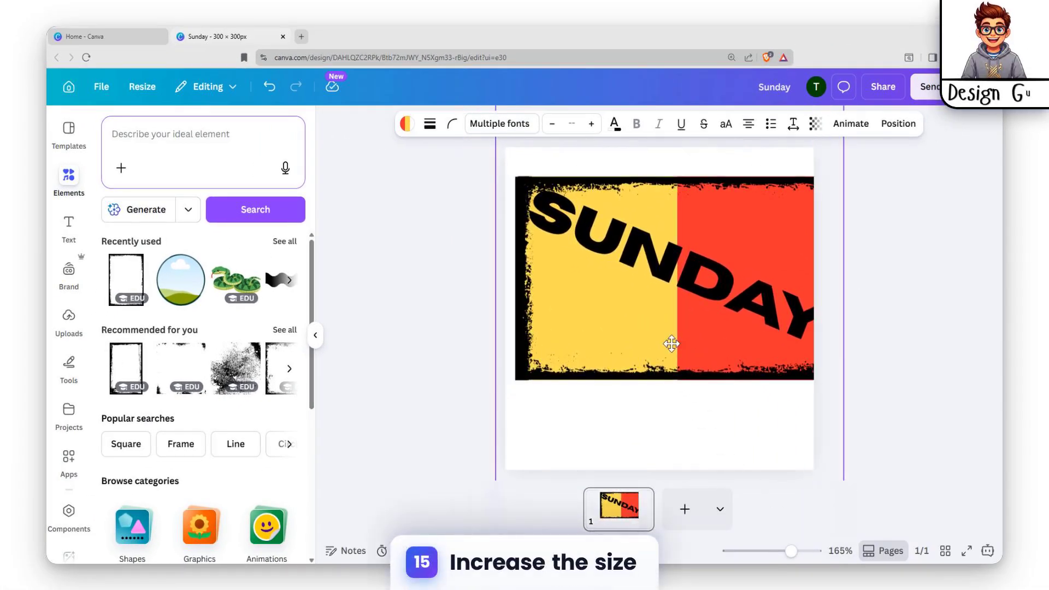
{"action": "left_click_drag", "start_coordinate": [570, 438], "coordinate": [578, 293]}
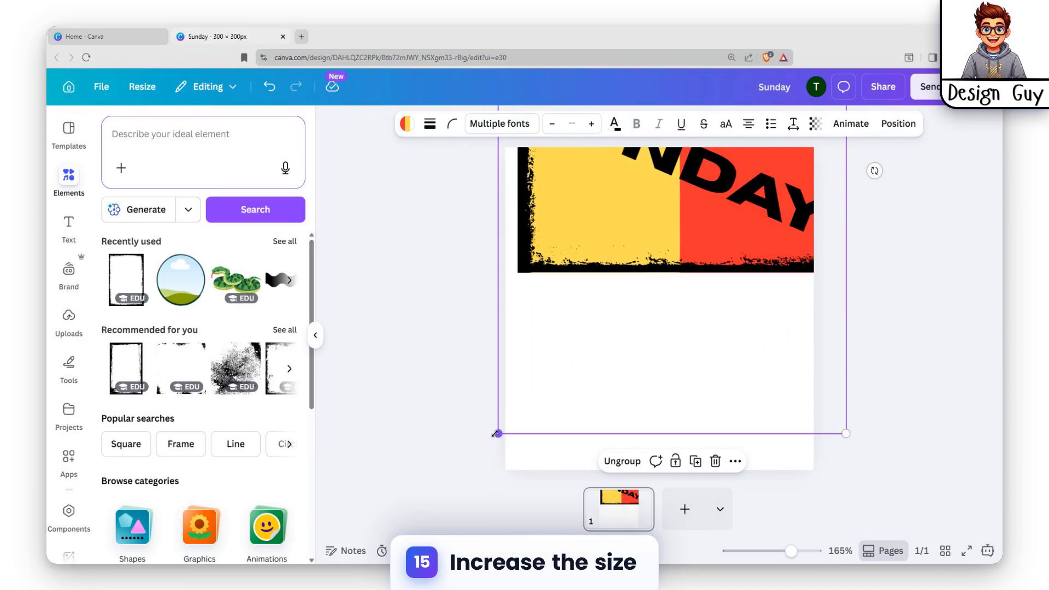
{"action": "left_click_drag", "start_coordinate": [496, 434], "coordinate": [523, 392]}
{"action": "left_click_drag", "start_coordinate": [618, 202], "coordinate": [580, 302]}
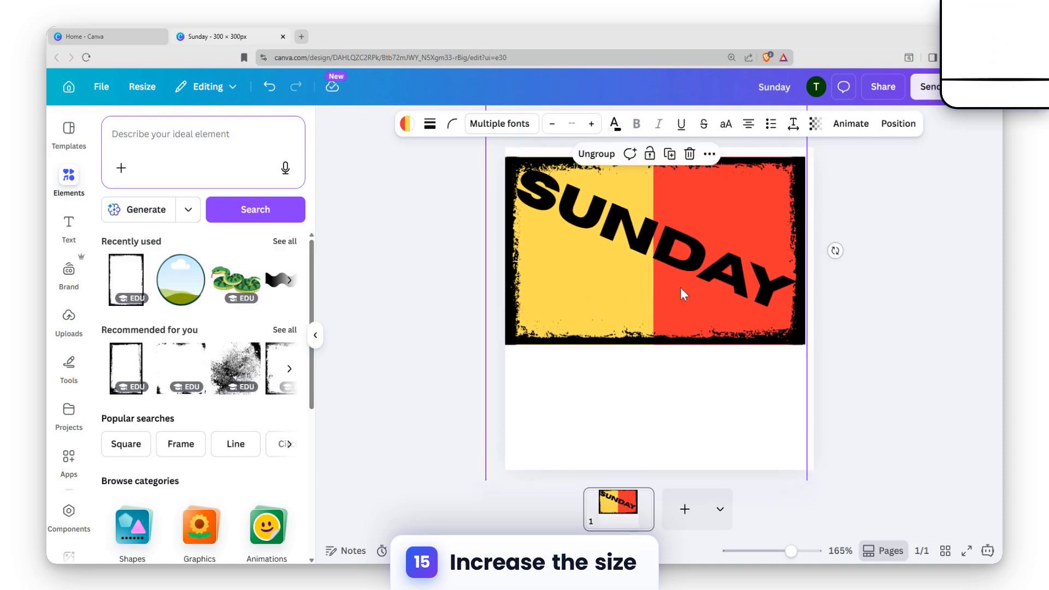
Enlarge the group slightly until the frame reaches the page's right edge, and centre it vertically on the page
{"action": "scroll", "coordinate": [682, 287], "scroll_direction": "down", "scroll_amount": 5}
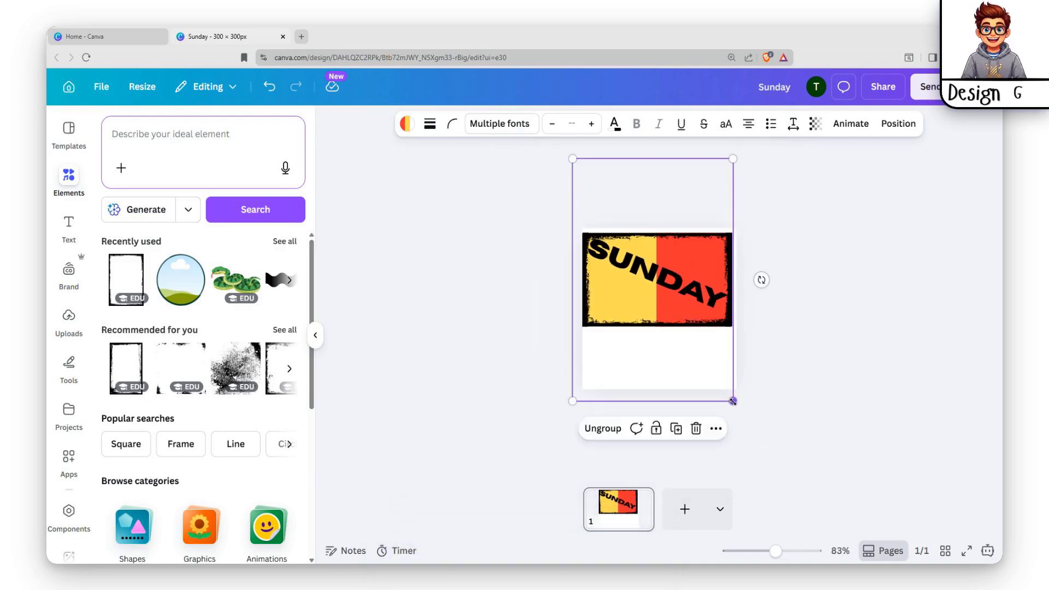
{"action": "left_click_drag", "start_coordinate": [733, 401], "coordinate": [736, 405]}
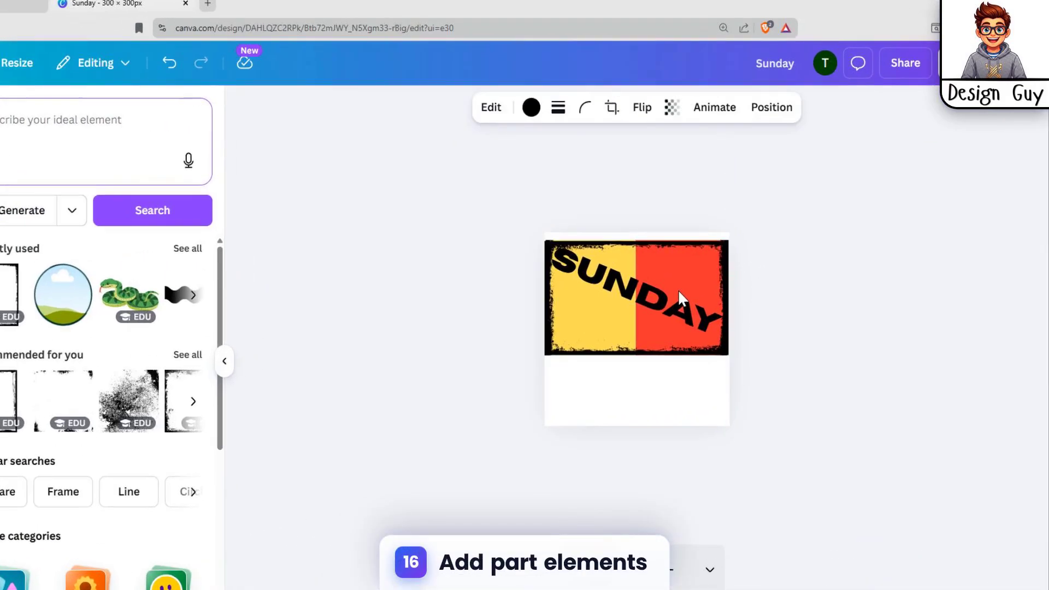
{"action": "key", "text": "Down"}
{"action": "key", "text": "Down"}
{"action": "key", "text": "Down"}
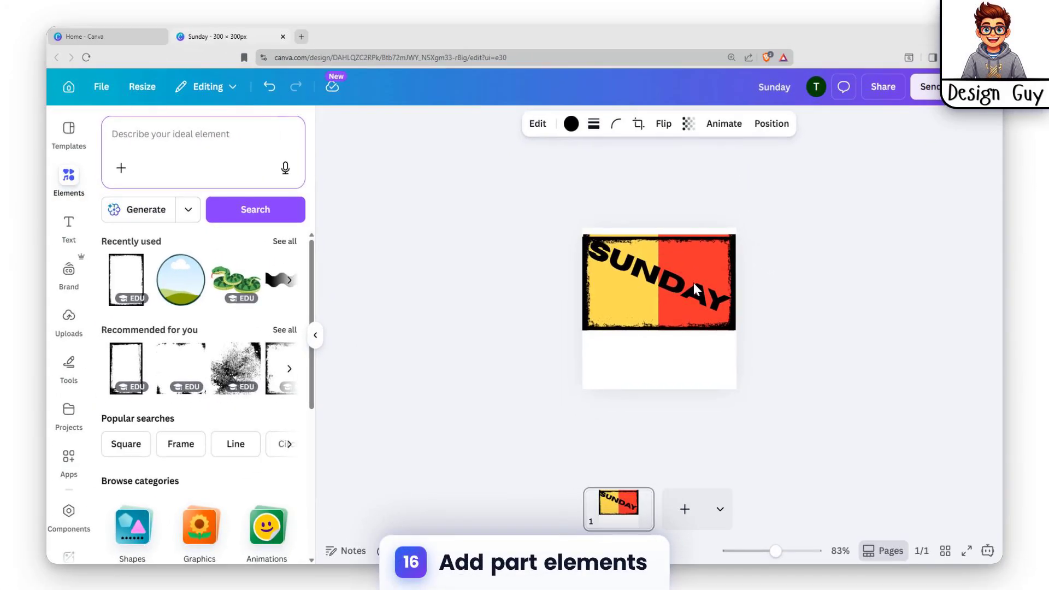
{"action": "key", "text": "Up"}
{"action": "key", "text": "Up"}
{"action": "left_click", "coordinate": [814, 275]}
{"action": "left_click_drag", "start_coordinate": [661, 285], "coordinate": [663, 313]}
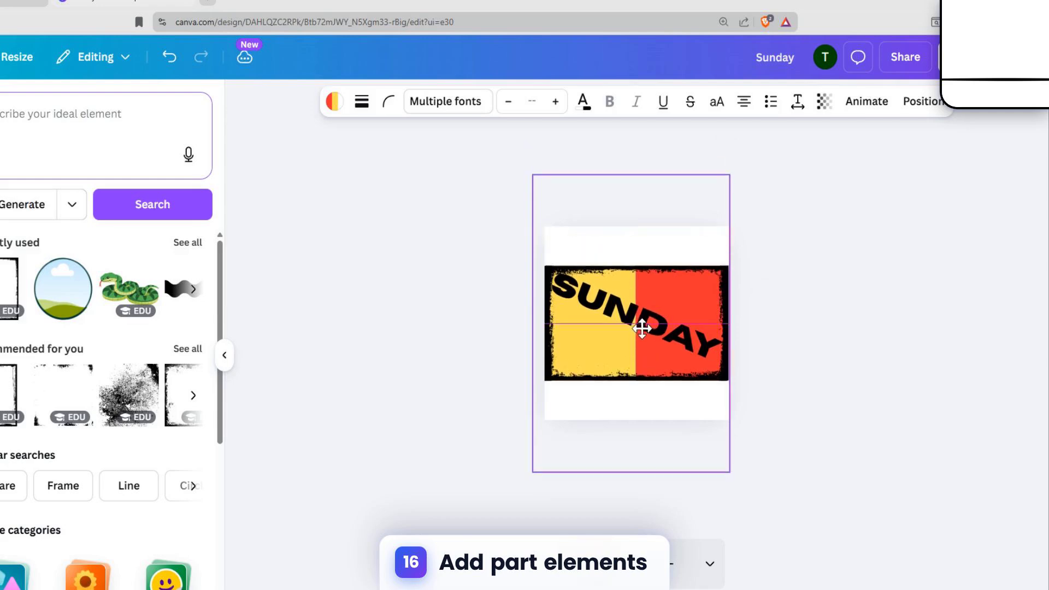
{"action": "left_click", "coordinate": [788, 285]}
Check the frame's edges up close and enlarge the group slightly to close the remaining gap at the page's right edge
{"action": "scroll", "coordinate": [820, 287], "scroll_direction": "up", "scroll_amount": 5}
{"action": "left_click", "coordinate": [508, 190]}
{"action": "left_click", "coordinate": [509, 190]}
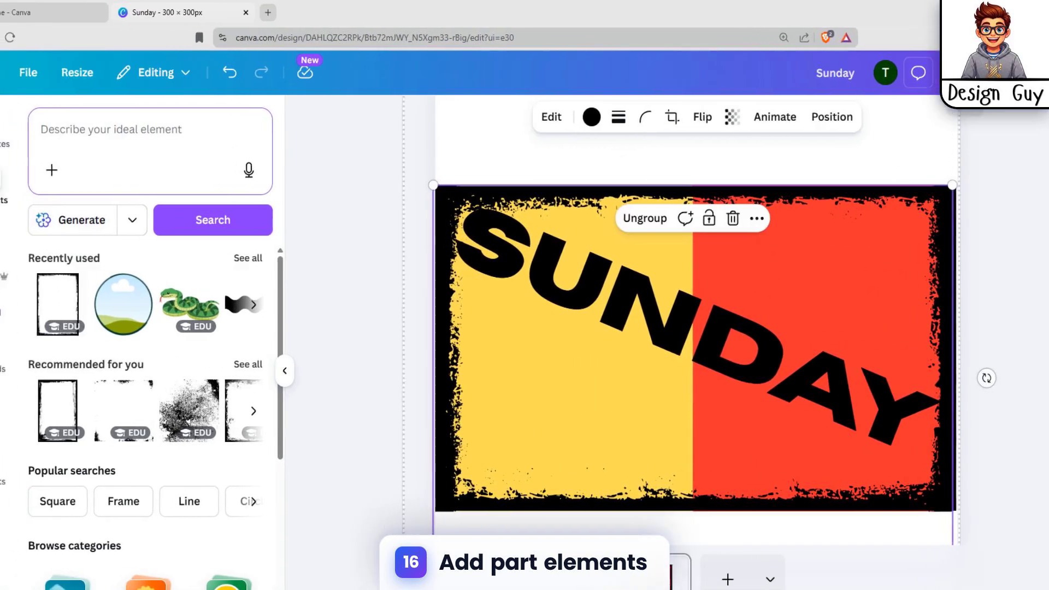
{"action": "scroll", "coordinate": [923, 186], "scroll_direction": "down", "scroll_amount": 2}
{"action": "left_click", "coordinate": [896, 297]}
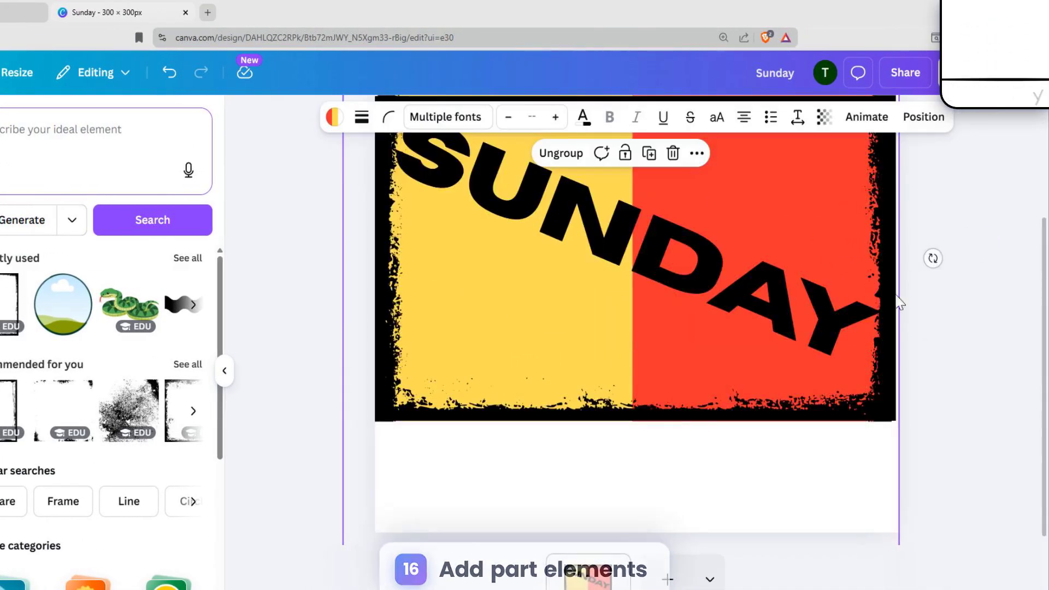
{"action": "scroll", "coordinate": [879, 323], "scroll_direction": "down", "scroll_amount": 5}
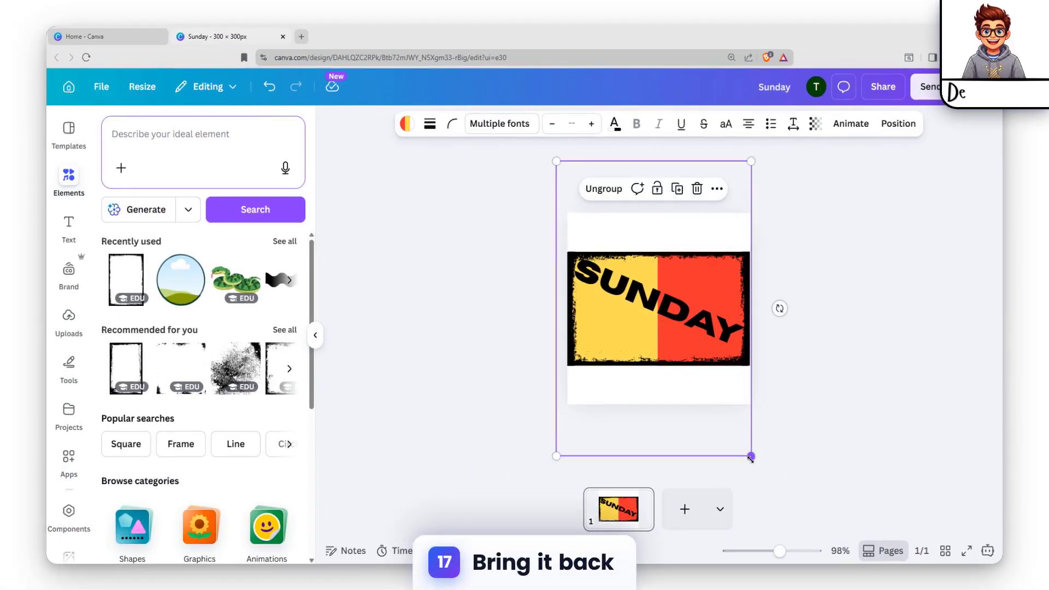
{"action": "left_click_drag", "start_coordinate": [751, 457], "coordinate": [754, 461]}
{"action": "left_click", "coordinate": [810, 313]}
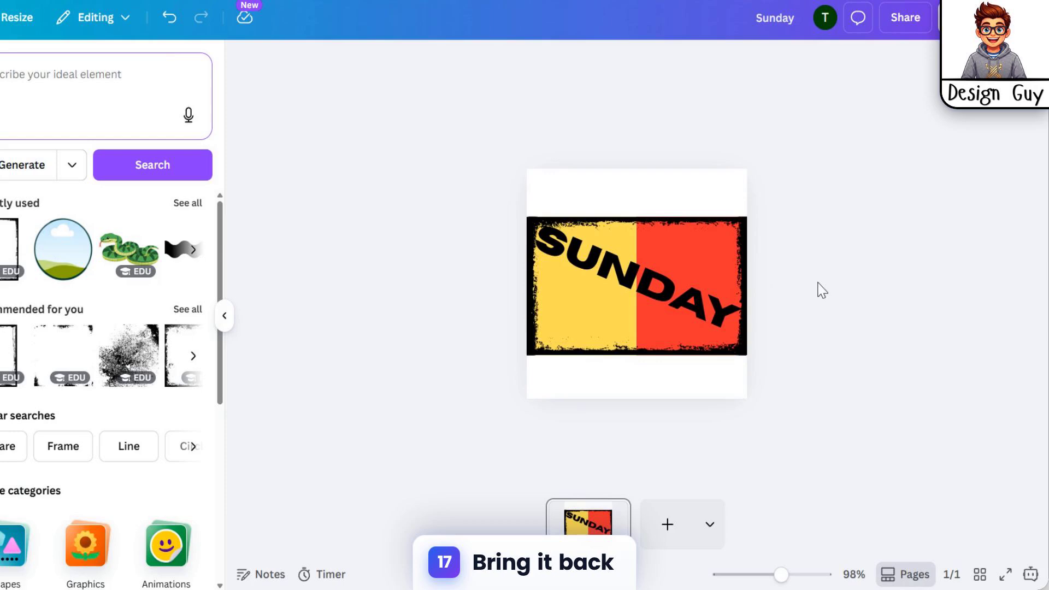
{"action": "scroll", "coordinate": [810, 312], "scroll_direction": "up", "scroll_amount": 5}
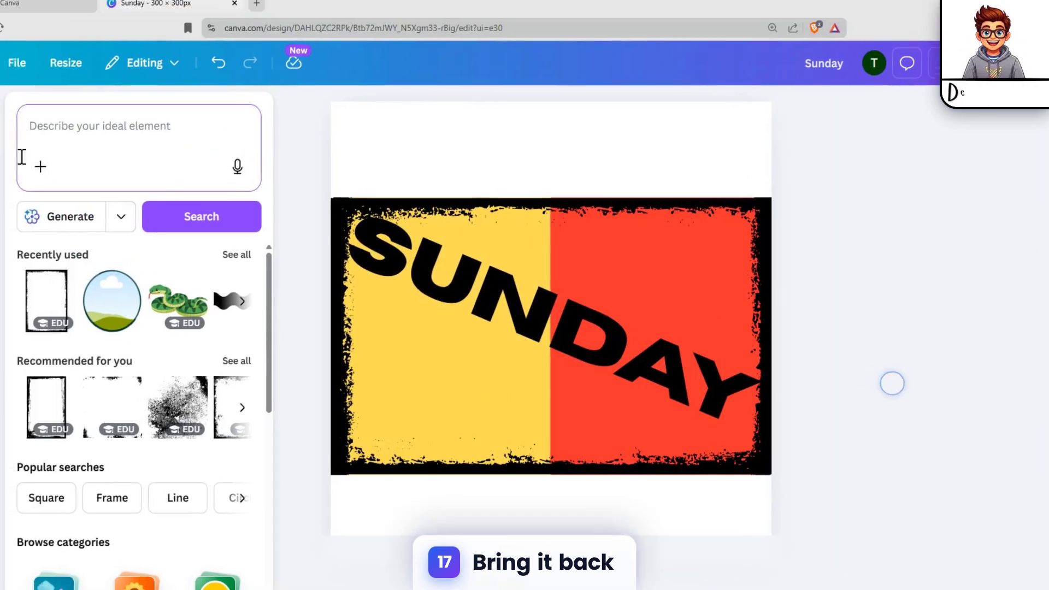
Search the elements library for "spark" and browse all matching graphics
{"action": "left_click", "coordinate": [82, 87]}
{"action": "type", "text": "spark"}
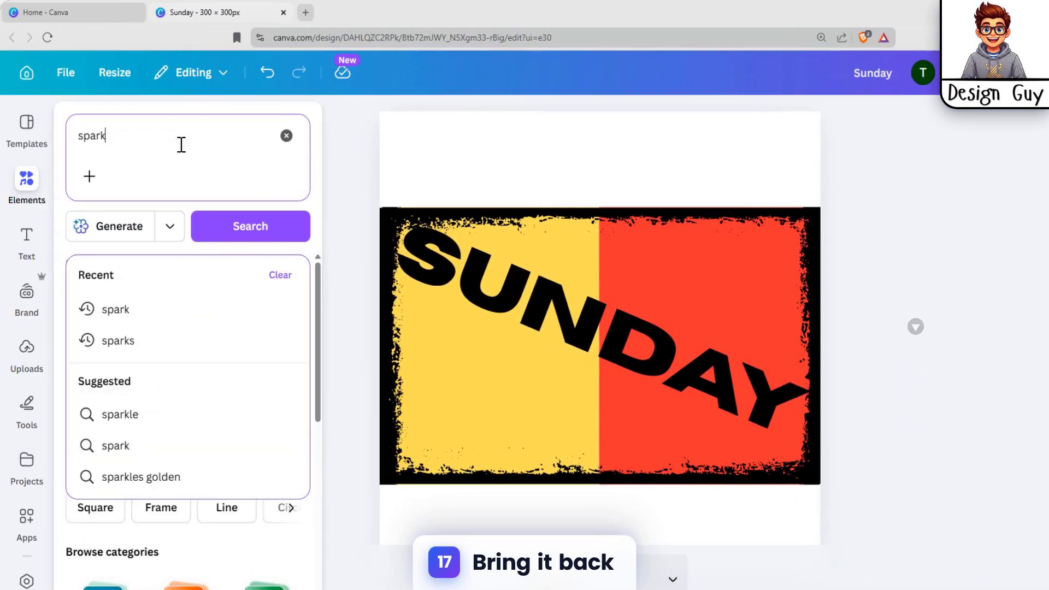
{"action": "key", "text": "Return"}
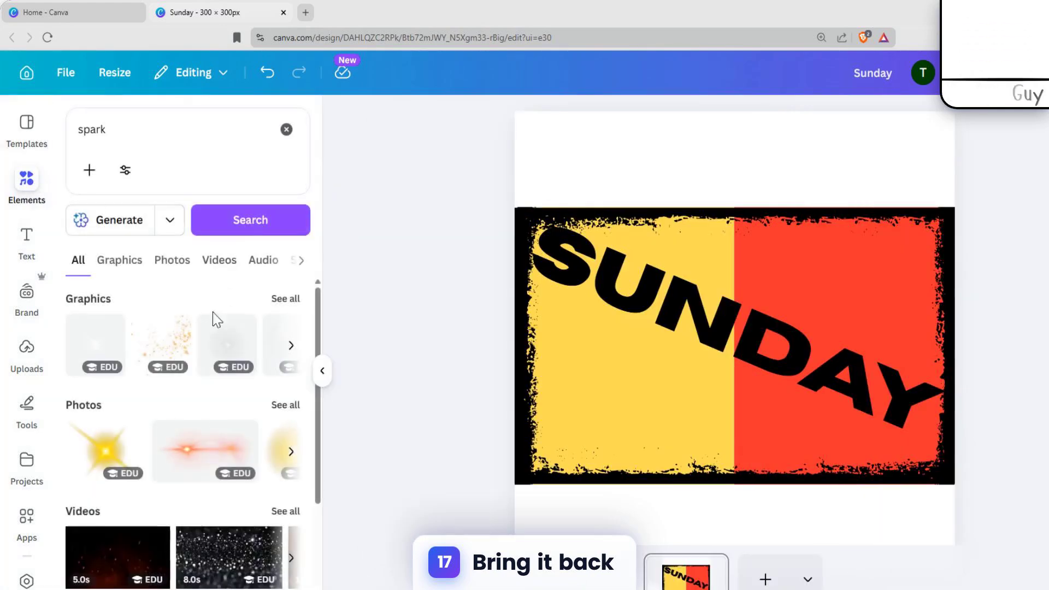
{"action": "left_click", "coordinate": [280, 299]}
{"action": "scroll", "coordinate": [215, 429], "scroll_direction": "down", "scroll_amount": 5}
{"action": "left_click", "coordinate": [182, 376]}
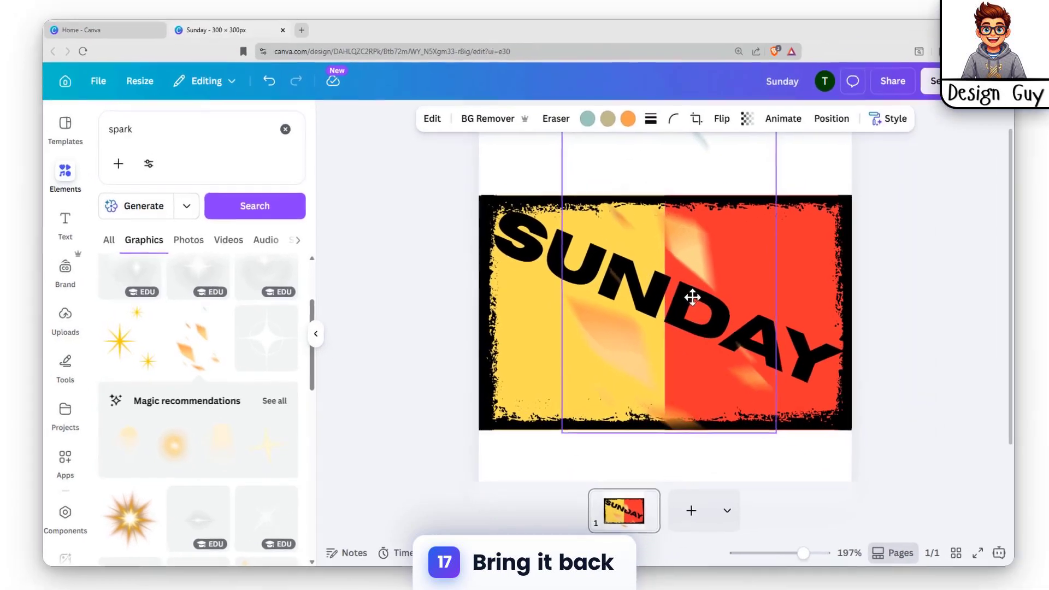
{"action": "left_click_drag", "start_coordinate": [693, 298], "coordinate": [667, 299]}
{"action": "key", "text": "Delete"}
Add the golden three-star sparkle graphic over the red half and shrink it to fit above the SUNDAY text
{"action": "scroll", "coordinate": [237, 431], "scroll_direction": "down", "scroll_amount": 5}
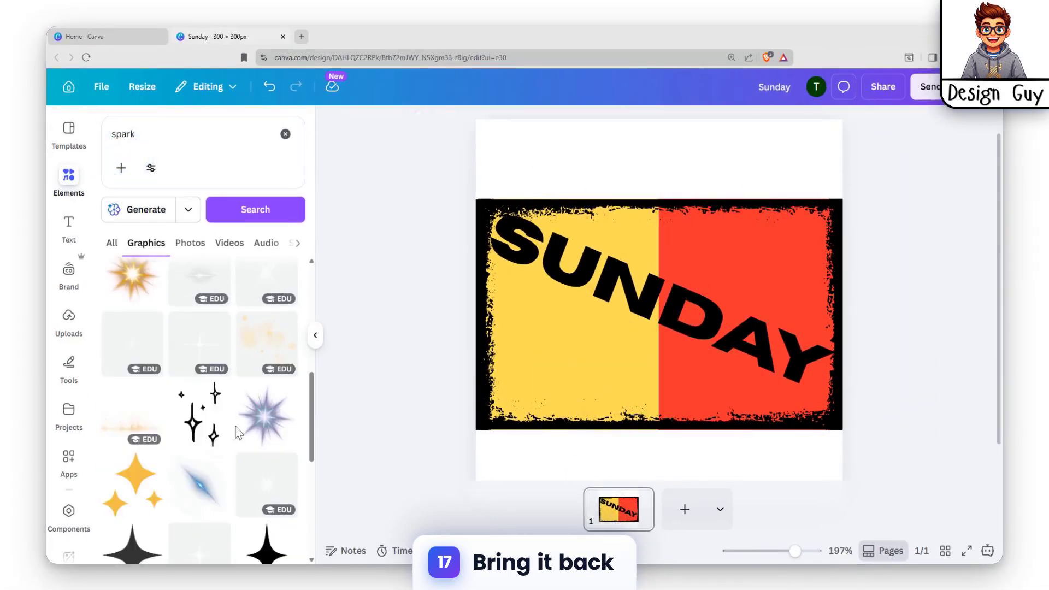
{"action": "left_click", "coordinate": [127, 382]}
{"action": "left_click_drag", "start_coordinate": [648, 365], "coordinate": [739, 340]}
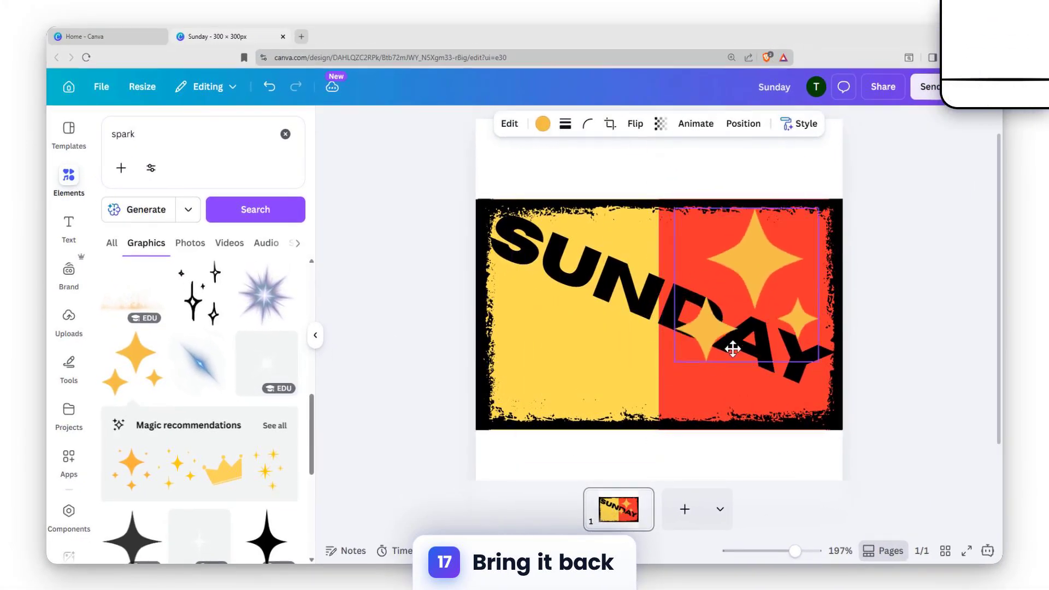
{"action": "left_click_drag", "start_coordinate": [687, 219], "coordinate": [756, 284]}
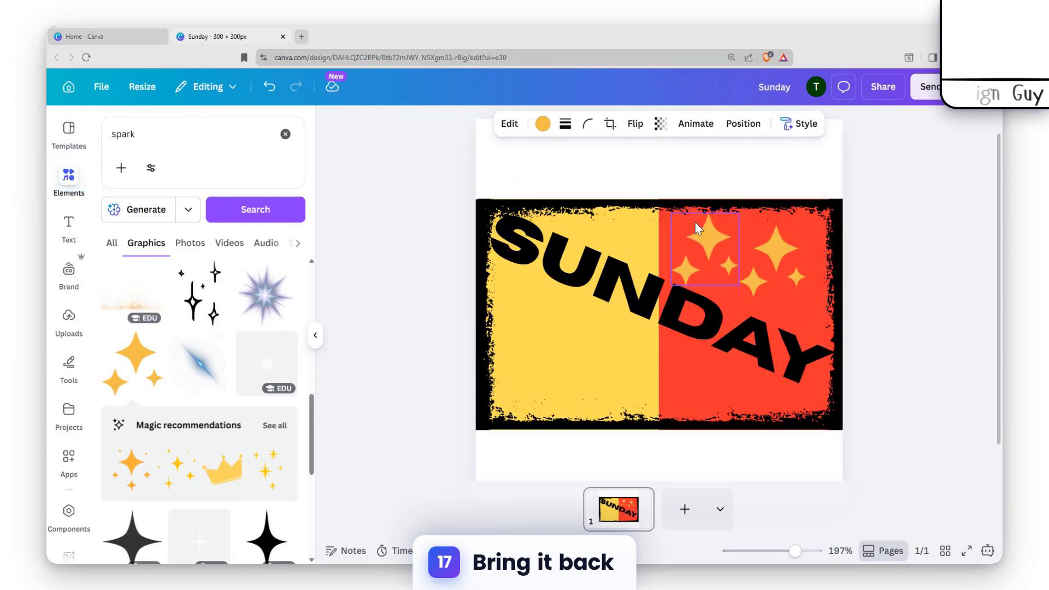
Arrange the sparkle copies around the red half, with one below the SUNDAY text and a smaller one near the right frame edge
{"action": "left_click_drag", "start_coordinate": [683, 390], "coordinate": [681, 385]}
{"action": "left_click_drag", "start_coordinate": [734, 422], "coordinate": [718, 403]}
{"action": "left_click_drag", "start_coordinate": [781, 272], "coordinate": [790, 285]}
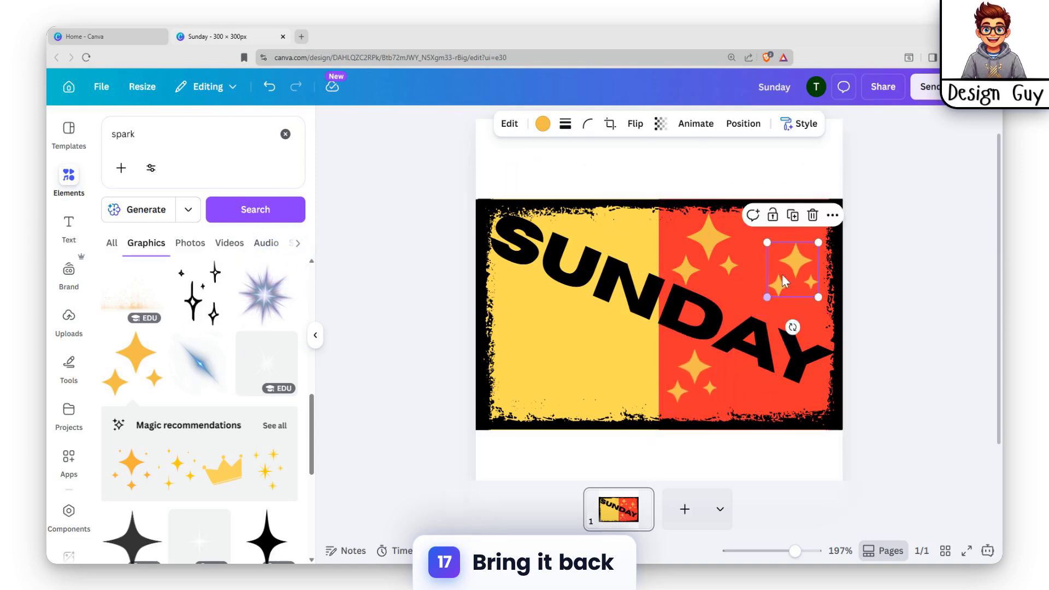
{"action": "left_click", "coordinate": [766, 456]}
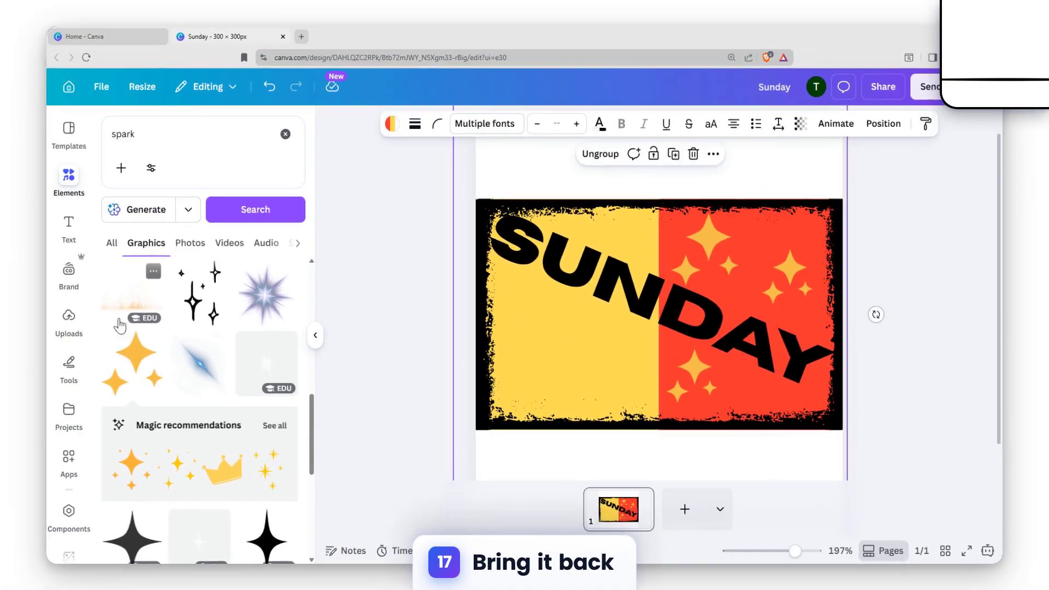
Search the graphics for "moon"
{"action": "scroll", "coordinate": [213, 384], "scroll_direction": "down", "scroll_amount": 4}
{"action": "scroll", "coordinate": [213, 385], "scroll_direction": "down", "scroll_amount": 2}
{"action": "left_click_drag", "start_coordinate": [201, 145], "coordinate": [91, 149]}
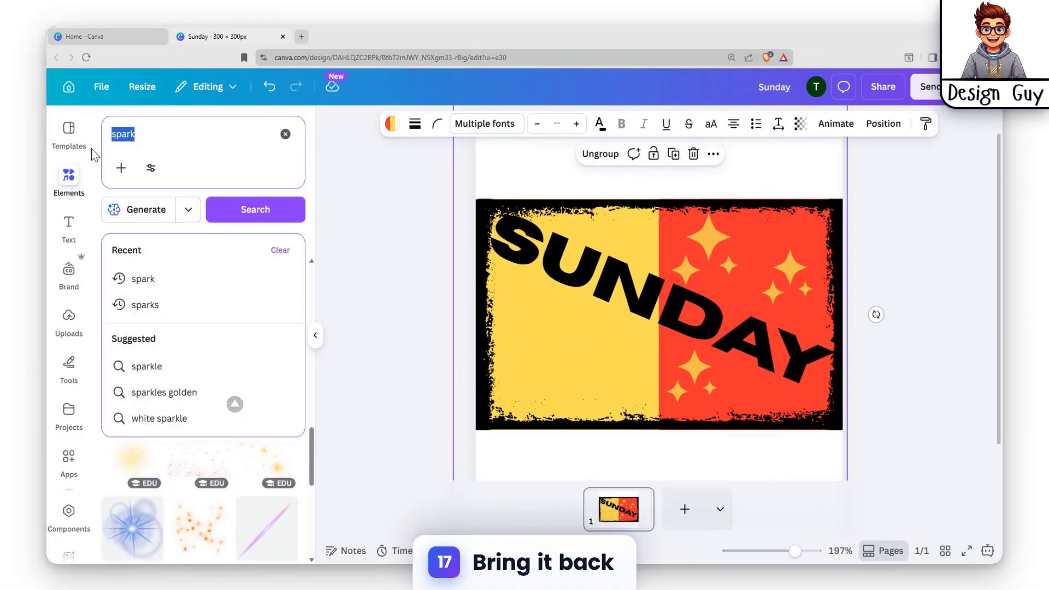
{"action": "type", "text": "mon"}
{"action": "key", "text": "BackSpace"}
{"action": "type", "text": "on"}
{"action": "key", "text": "Return"}
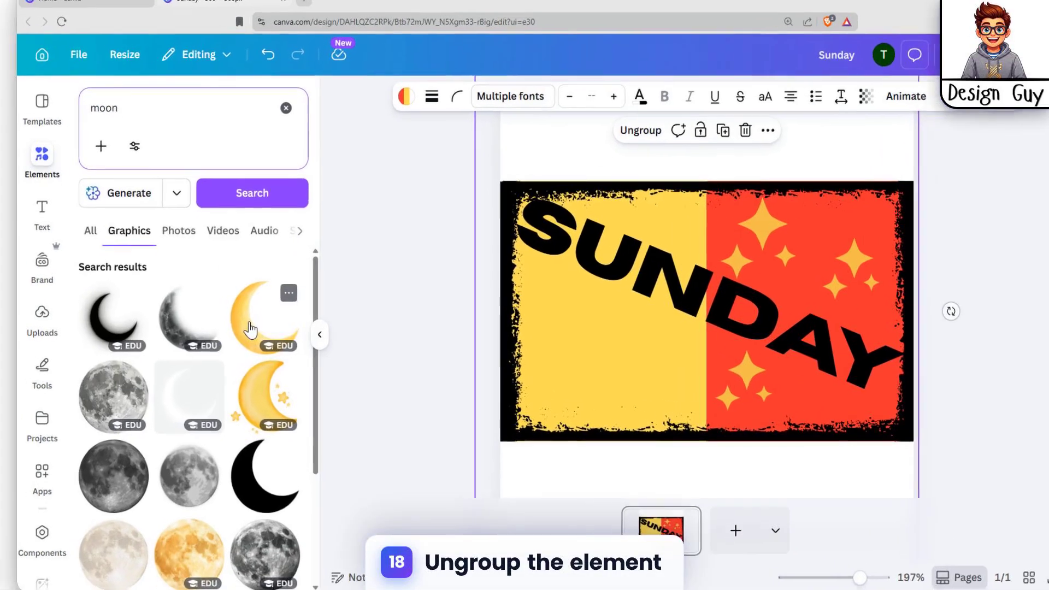
Add the golden watercolour crescent moon, shrink it and place it on the yellow half below the SUNDAY text
{"action": "left_click", "coordinate": [253, 330]}
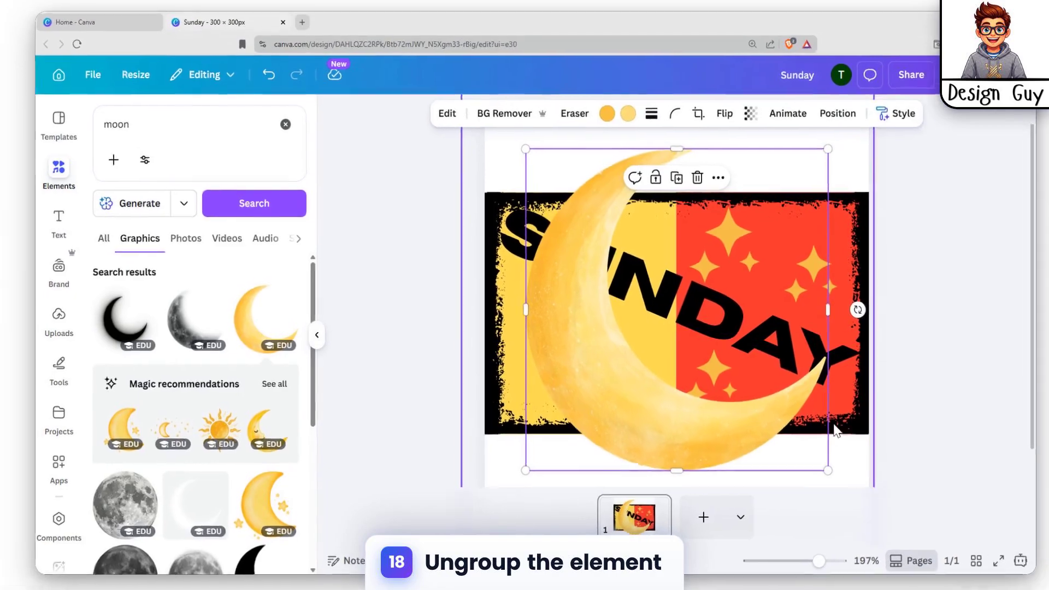
{"action": "left_click_drag", "start_coordinate": [828, 470], "coordinate": [631, 290]}
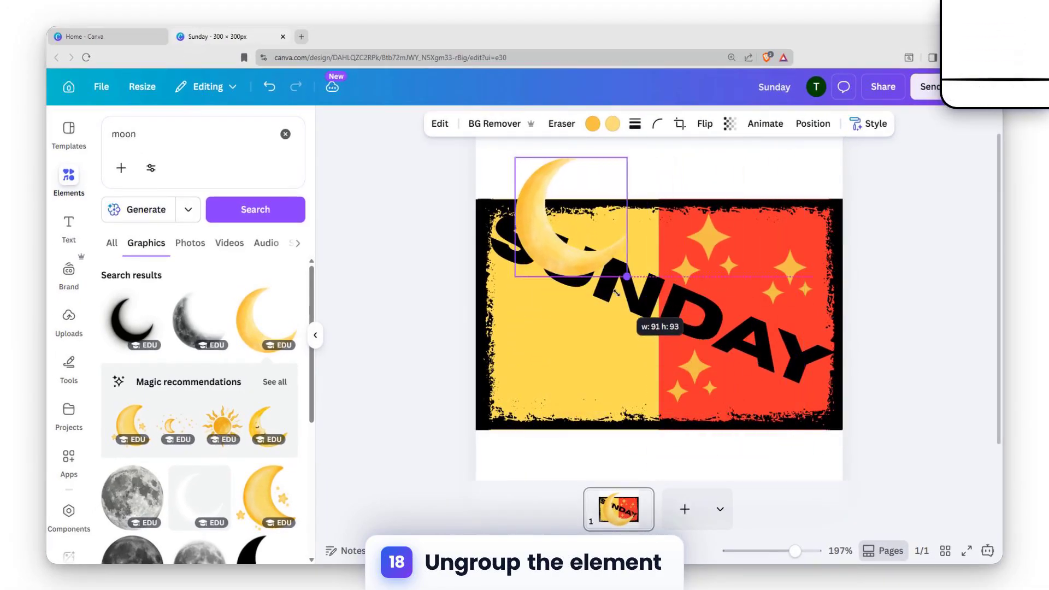
{"action": "left_click_drag", "start_coordinate": [574, 242], "coordinate": [535, 347]}
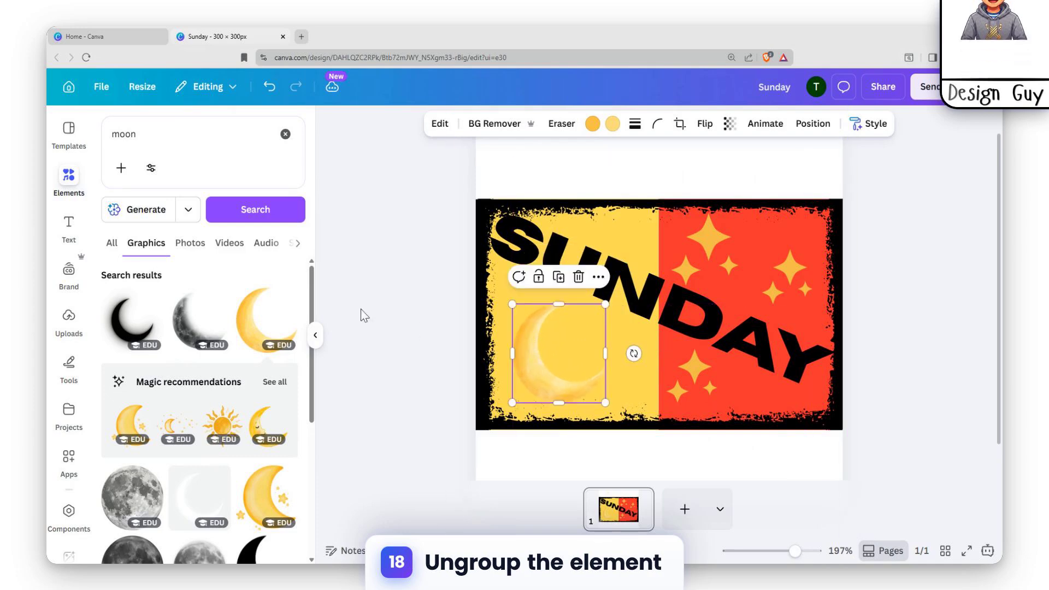
Add the recommended watercolour sun, shrink it and place it at the top of the yellow half beside the red edge
{"action": "left_click", "coordinate": [222, 422]}
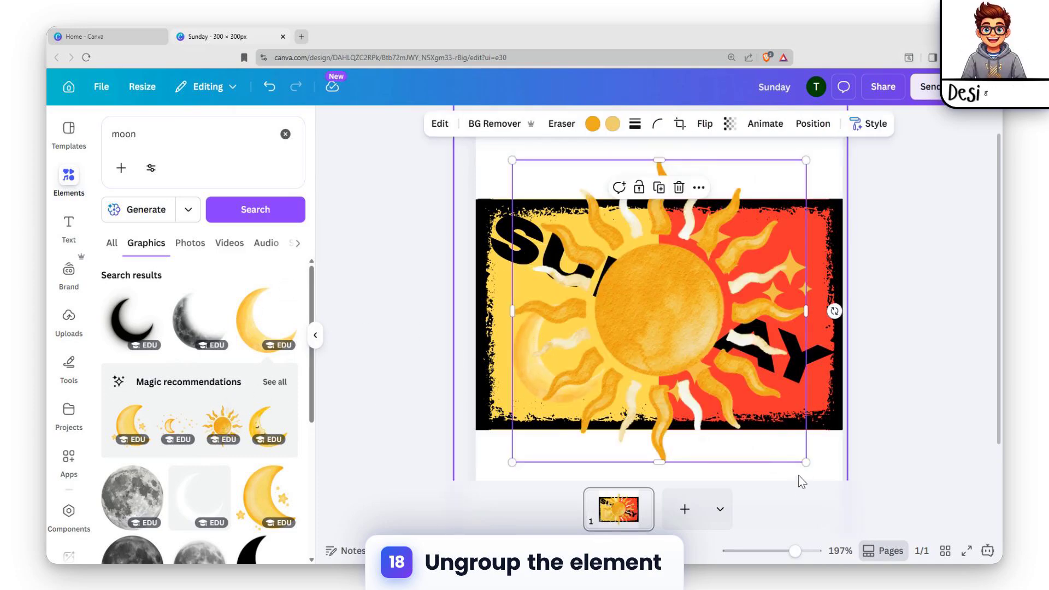
{"action": "left_click_drag", "start_coordinate": [810, 462], "coordinate": [599, 248]}
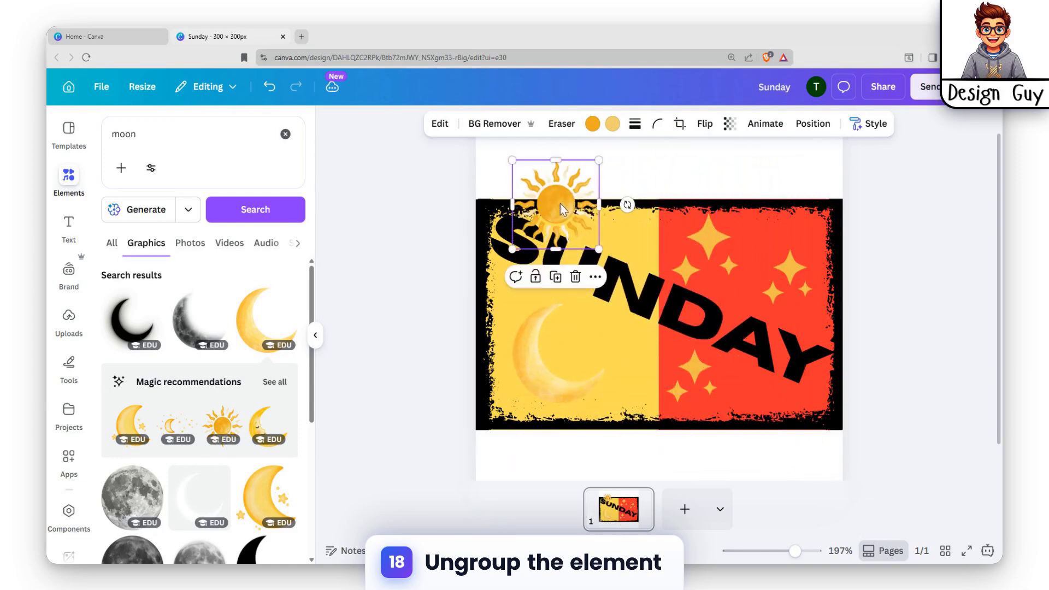
{"action": "left_click_drag", "start_coordinate": [561, 200], "coordinate": [615, 246]}
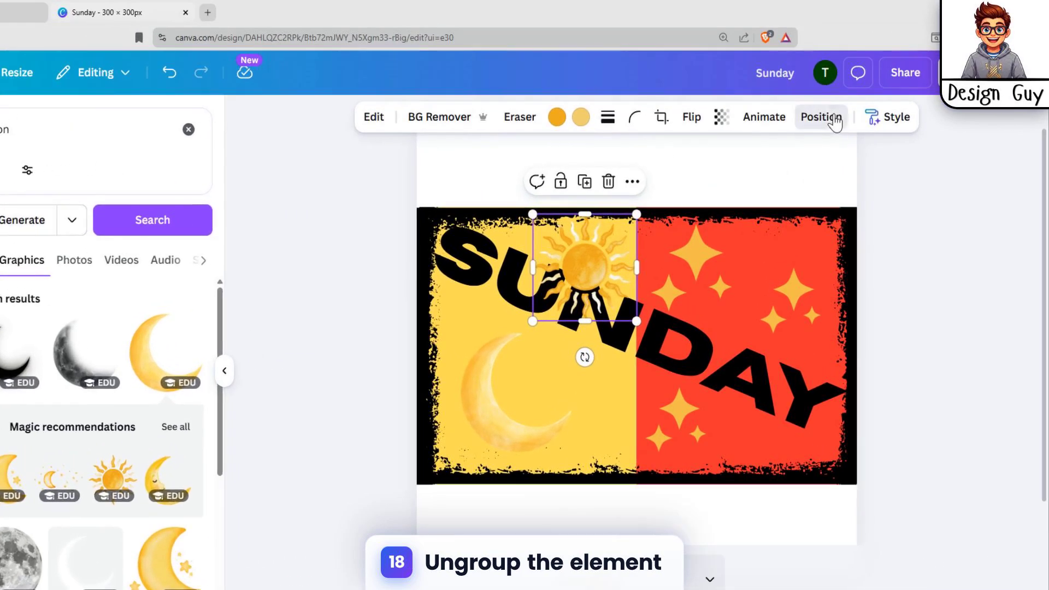
Try to place the sun layer behind the grouped artwork in the layer order
{"action": "left_click", "coordinate": [813, 124]}
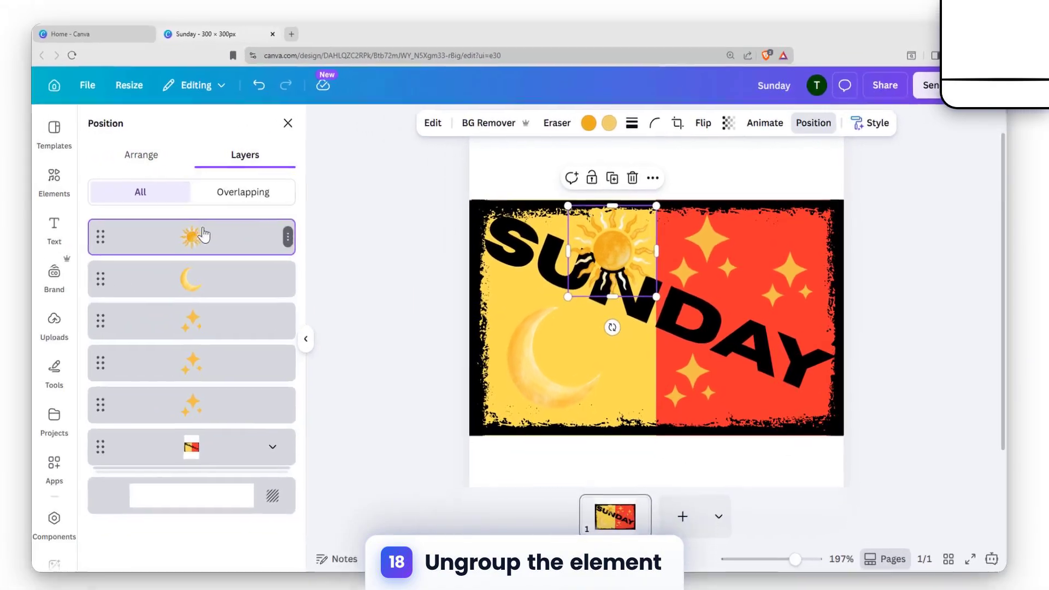
{"action": "left_click_drag", "start_coordinate": [93, 251], "coordinate": [106, 453]}
{"action": "left_click_drag", "start_coordinate": [216, 401], "coordinate": [218, 383]}
{"action": "left_click_drag", "start_coordinate": [250, 344], "coordinate": [283, 446]}
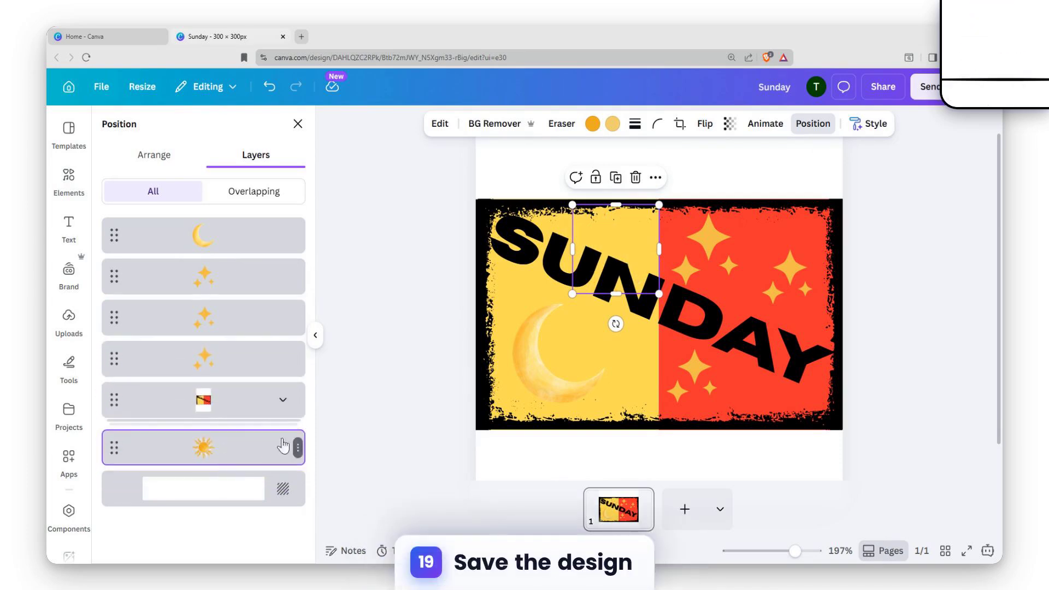
{"action": "left_click_drag", "start_coordinate": [208, 447], "coordinate": [209, 404]}
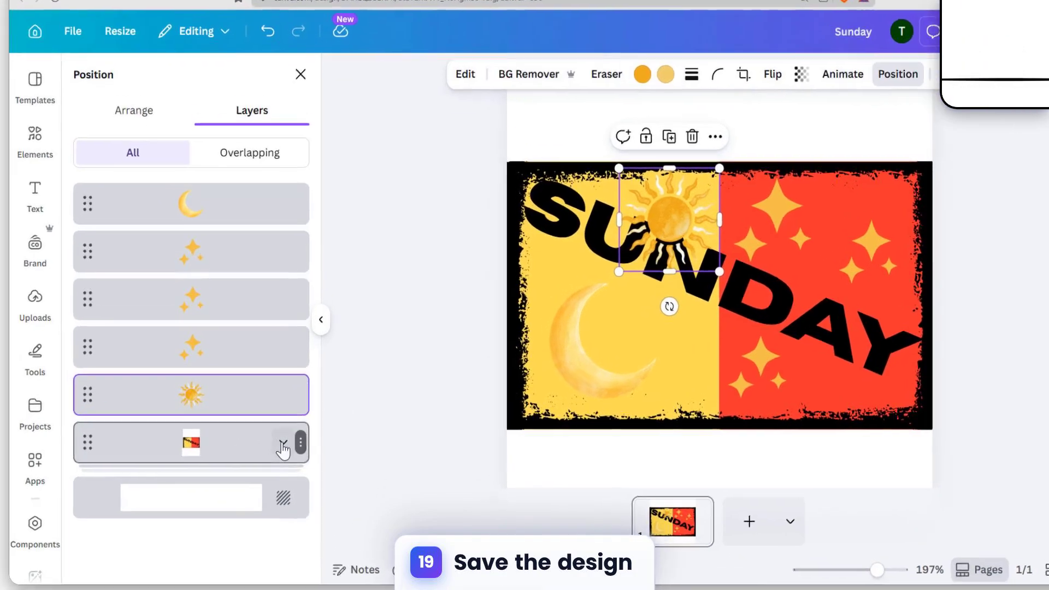
Try to move the sun layer into the expanded artwork group, below the SUNDAY text
{"action": "left_click", "coordinate": [282, 441]}
{"action": "scroll", "coordinate": [291, 427], "scroll_direction": "down", "scroll_amount": 5}
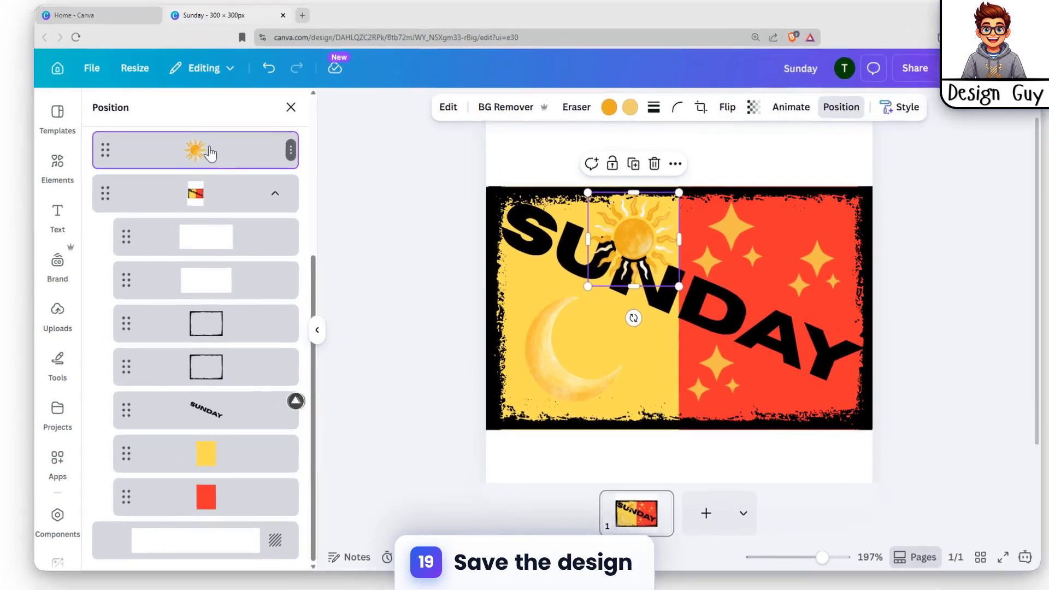
{"action": "left_click_drag", "start_coordinate": [186, 115], "coordinate": [223, 473]}
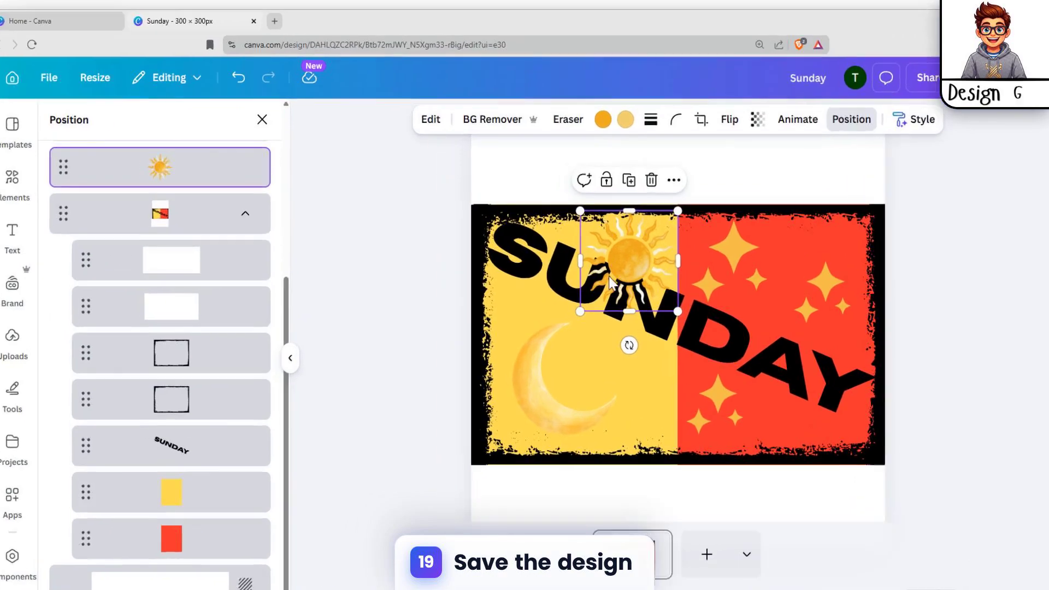
Ungroup the artwork and move the sun layer between the SUNDAY text and the yellow rectangle
{"action": "left_click", "coordinate": [523, 254]}
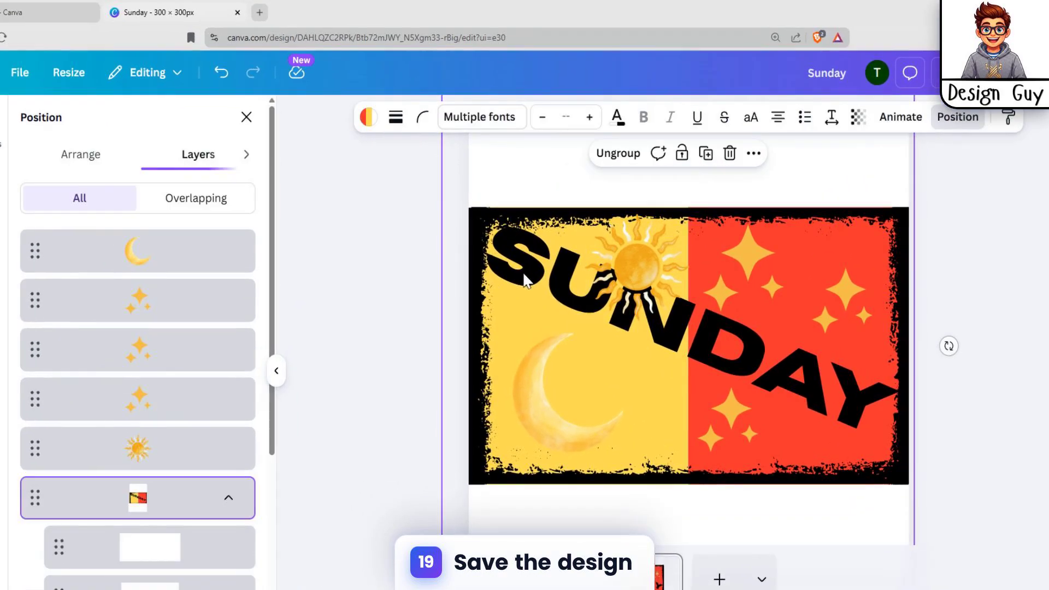
{"action": "left_click", "coordinate": [617, 153]}
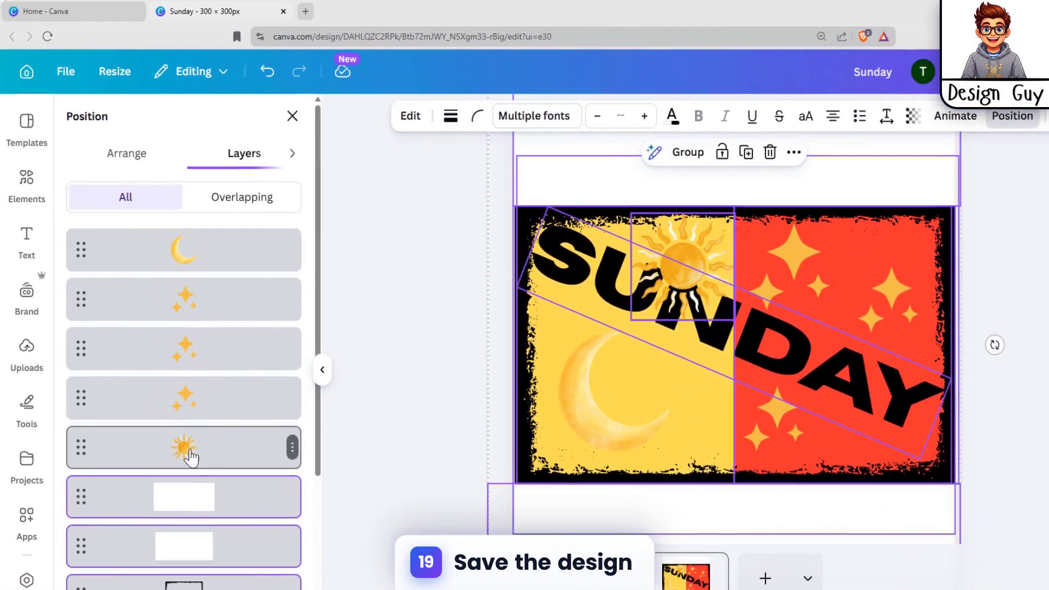
{"action": "left_click", "coordinate": [154, 450]}
{"action": "left_click_drag", "start_coordinate": [202, 432], "coordinate": [210, 482]}
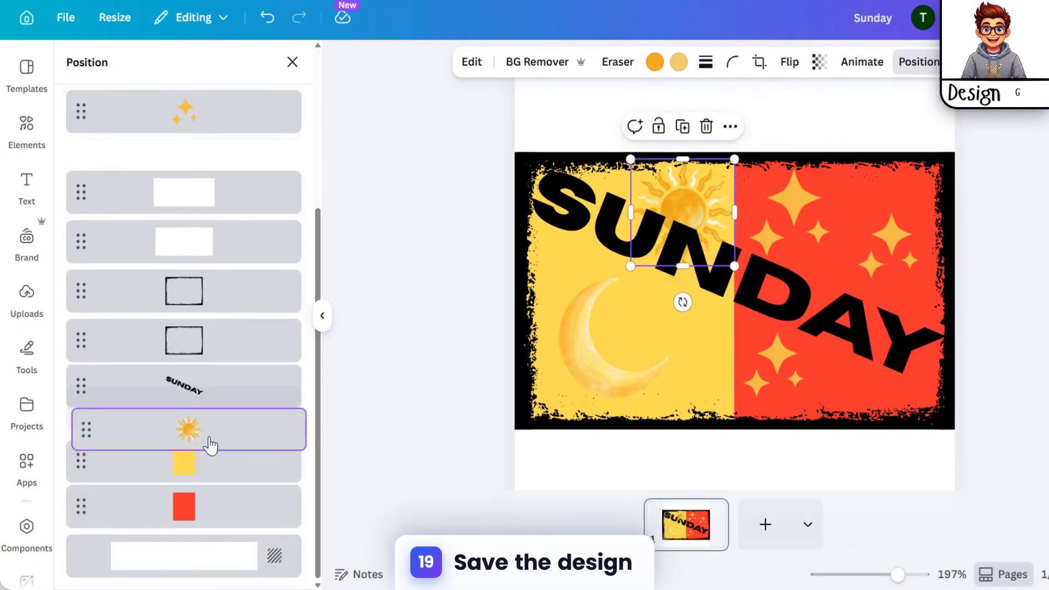
{"action": "left_click", "coordinate": [951, 362]}
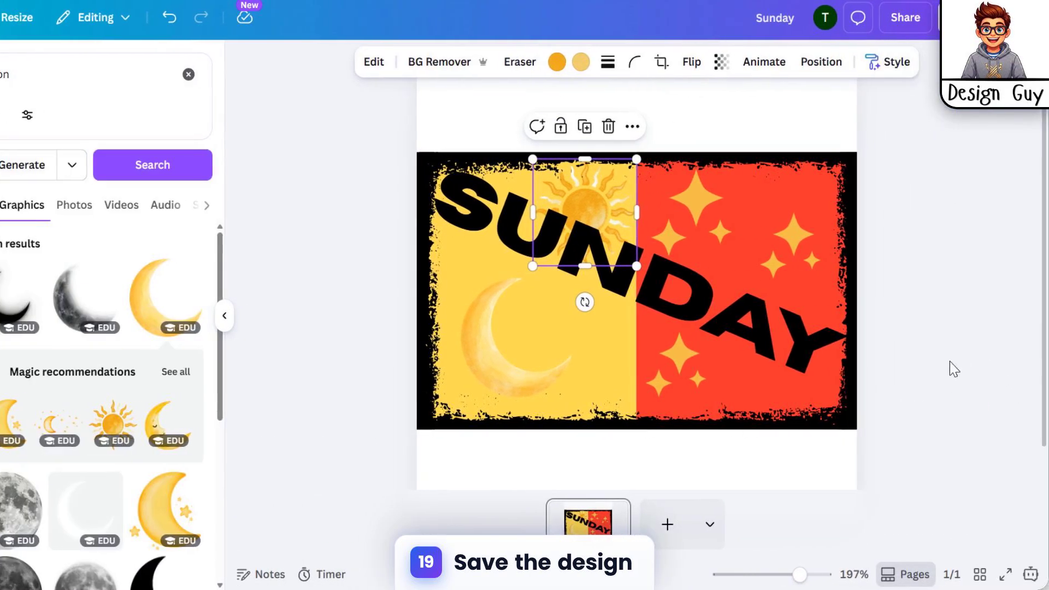
{"action": "left_click", "coordinate": [956, 445]}
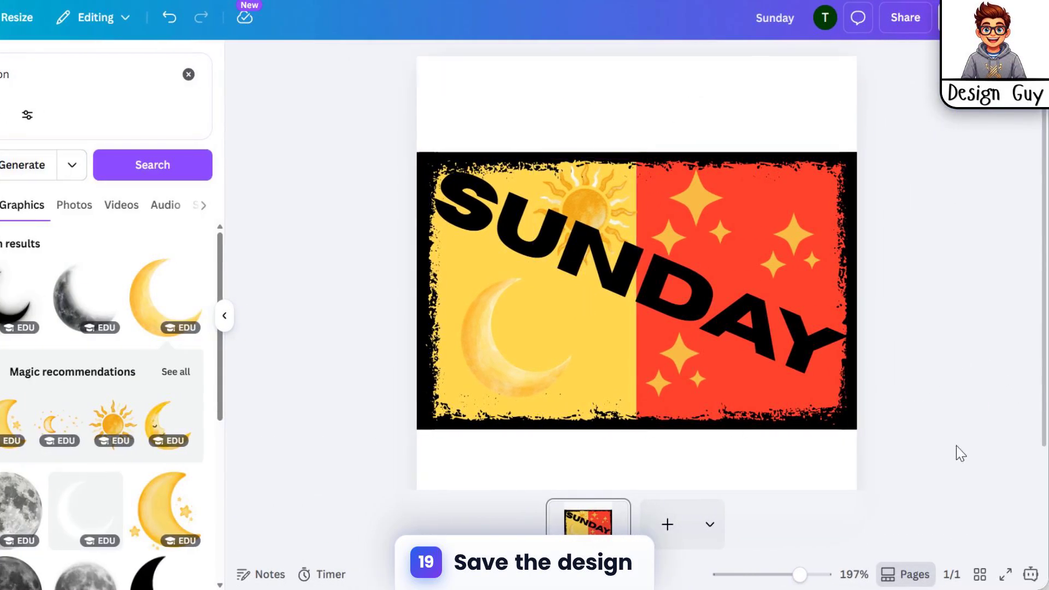
{"action": "left_click", "coordinate": [488, 378]}
{"action": "left_click", "coordinate": [925, 347]}
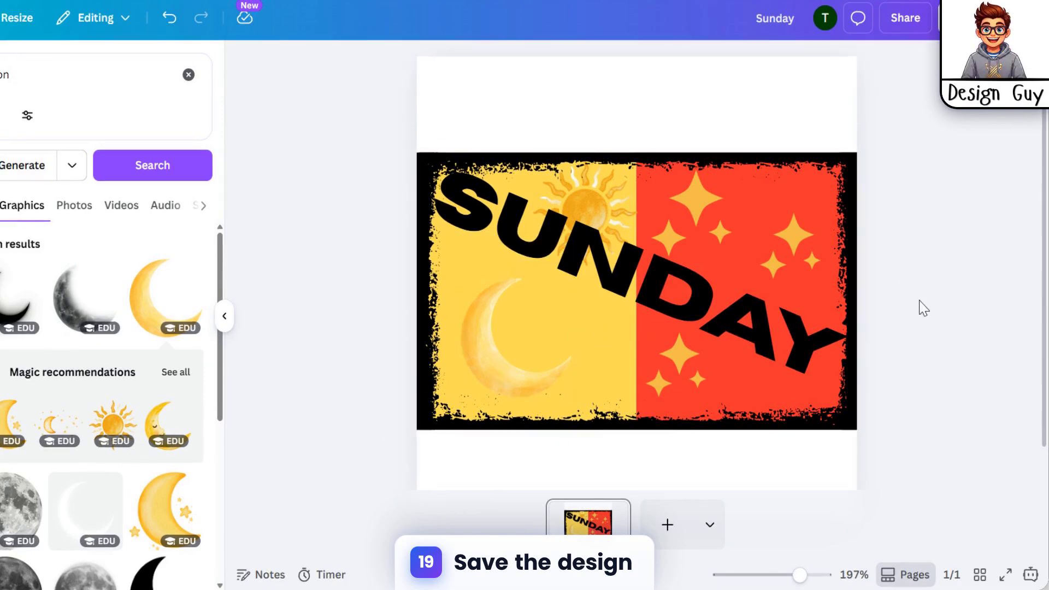
{"action": "scroll", "coordinate": [918, 281], "scroll_direction": "up", "scroll_amount": 1}
{"action": "scroll", "coordinate": [918, 281], "scroll_direction": "down", "scroll_amount": 2}
{"action": "left_click", "coordinate": [913, 280]}
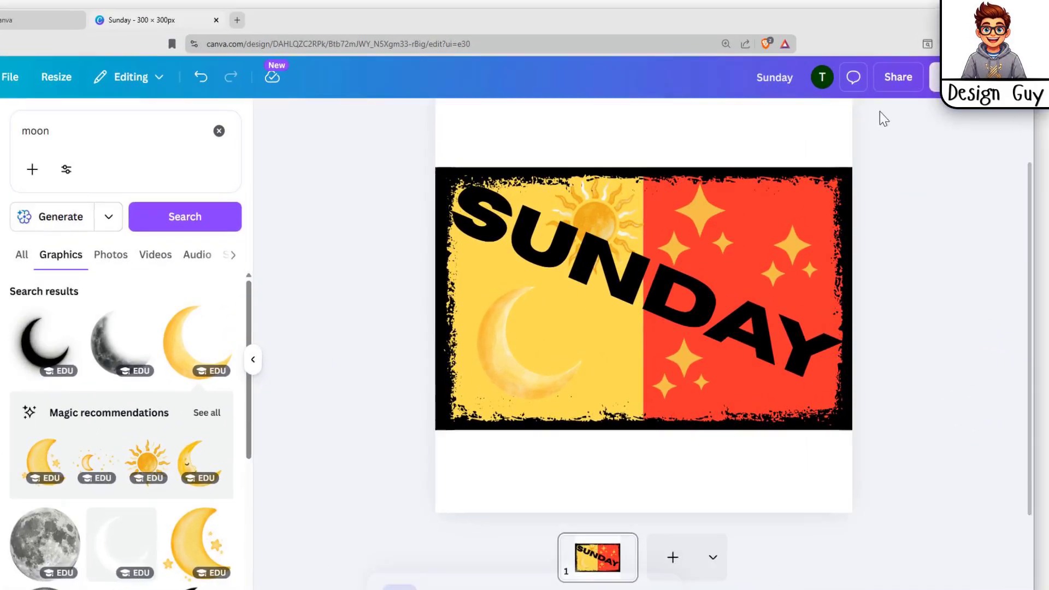
Download the design as a PNG with the size set to 3.125×
{"action": "left_click", "coordinate": [963, 77]}
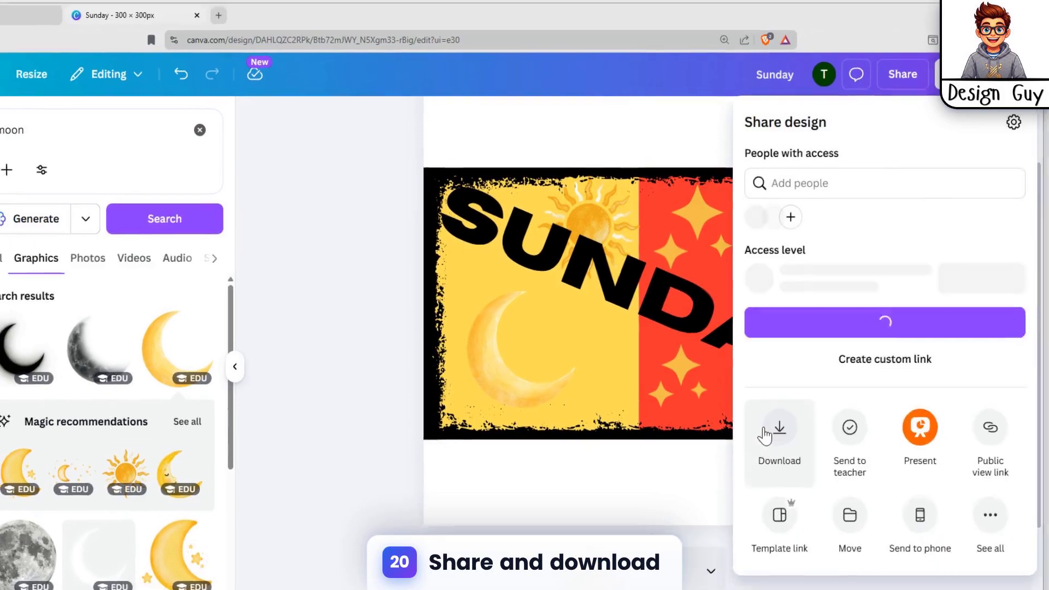
{"action": "left_click", "coordinate": [846, 415]}
{"action": "left_click_drag", "start_coordinate": [788, 226], "coordinate": [937, 225]}
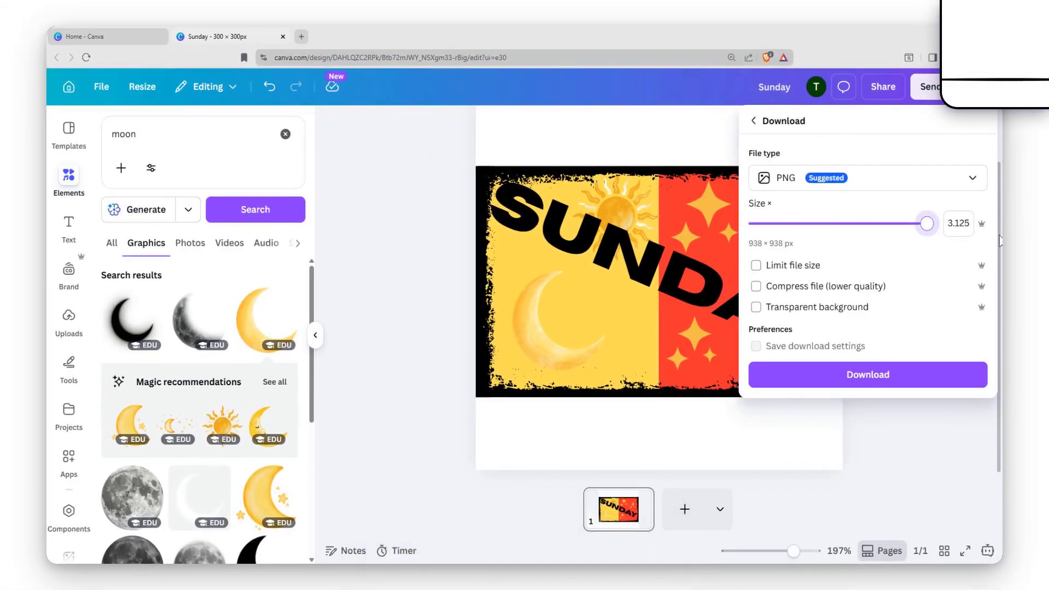
{"action": "left_click", "coordinate": [868, 375]}
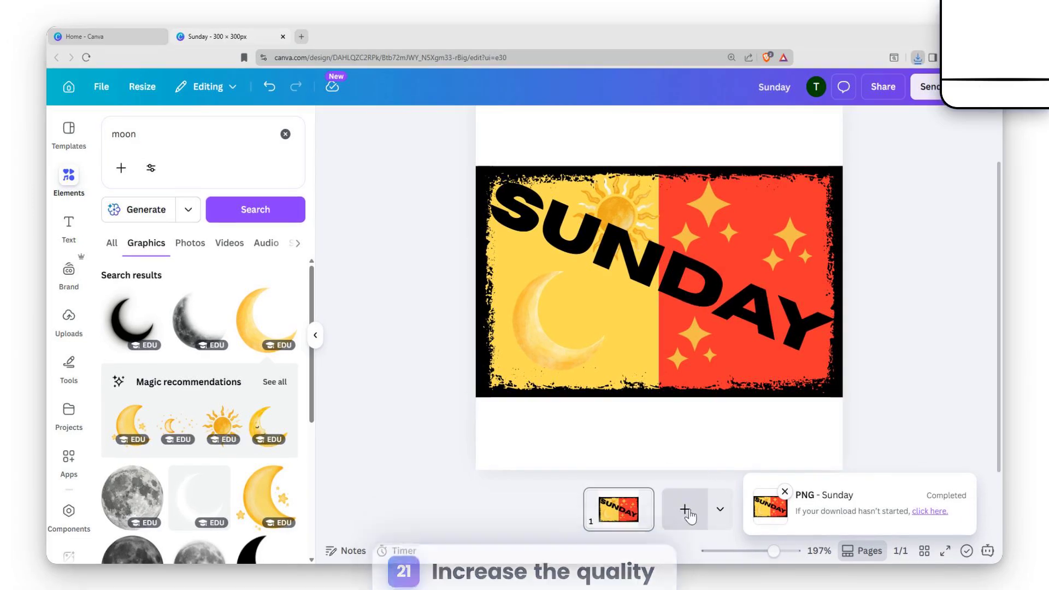
Add a second page to the design and clear the pasted GLOBAL artwork from it
{"action": "left_click", "coordinate": [727, 519]}
{"action": "key", "text": "ctrl+v"}
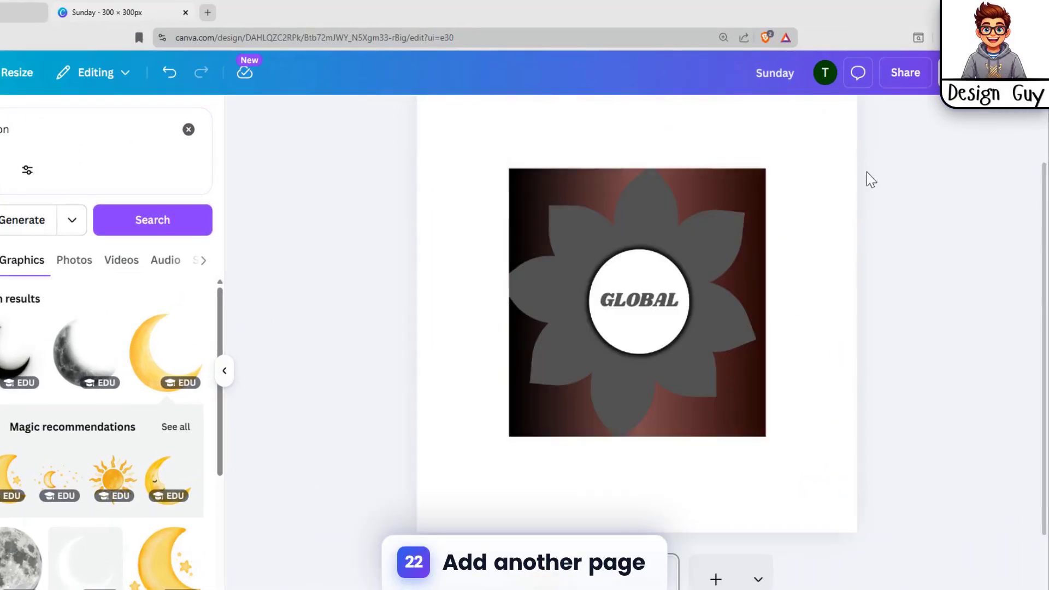
{"action": "key", "text": "Delete"}
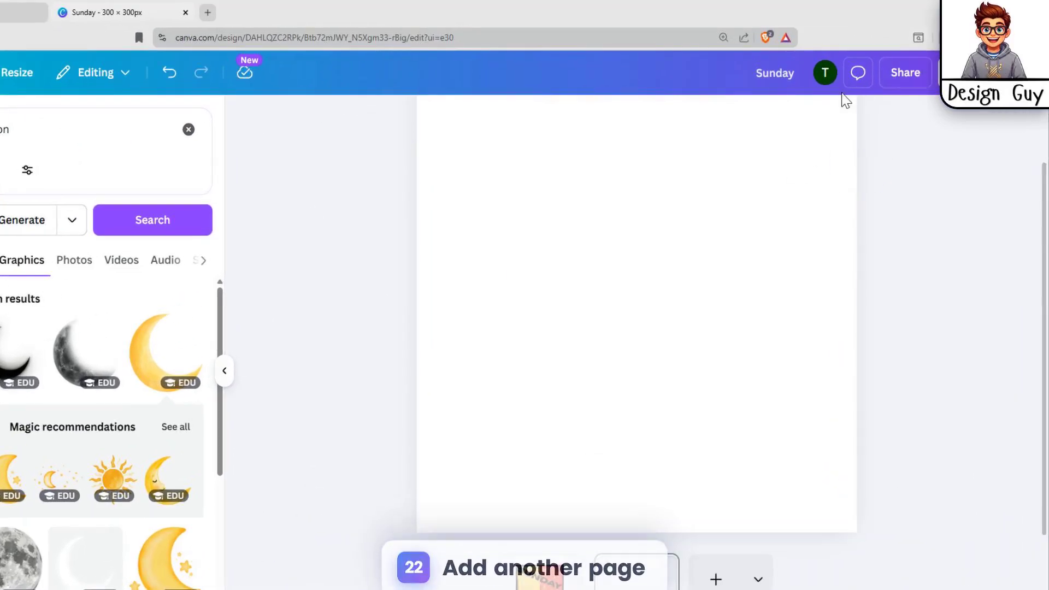
Place the downloaded SUNDAY image on the new page and crop off its white margins, leaving about 185 × 113 px
{"action": "left_click_drag", "start_coordinate": [843, 100], "coordinate": [662, 325]}
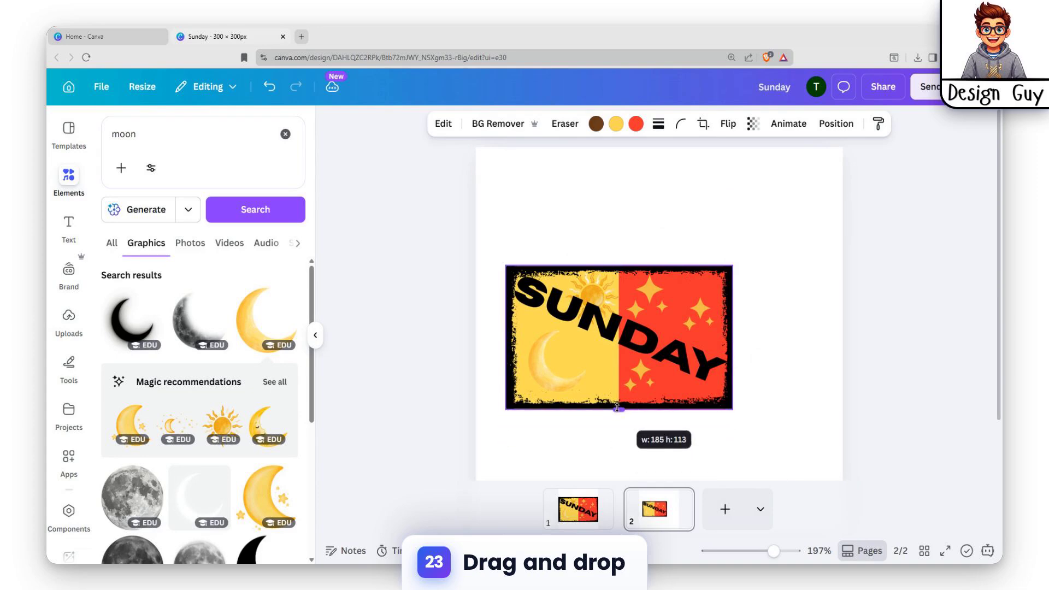
{"action": "left_click", "coordinate": [815, 344]}
Enlarge the cropped image to the full page width, 300 × 181 px, and position it near the page's vertical middle
{"action": "left_click_drag", "start_coordinate": [639, 347], "coordinate": [620, 230]}
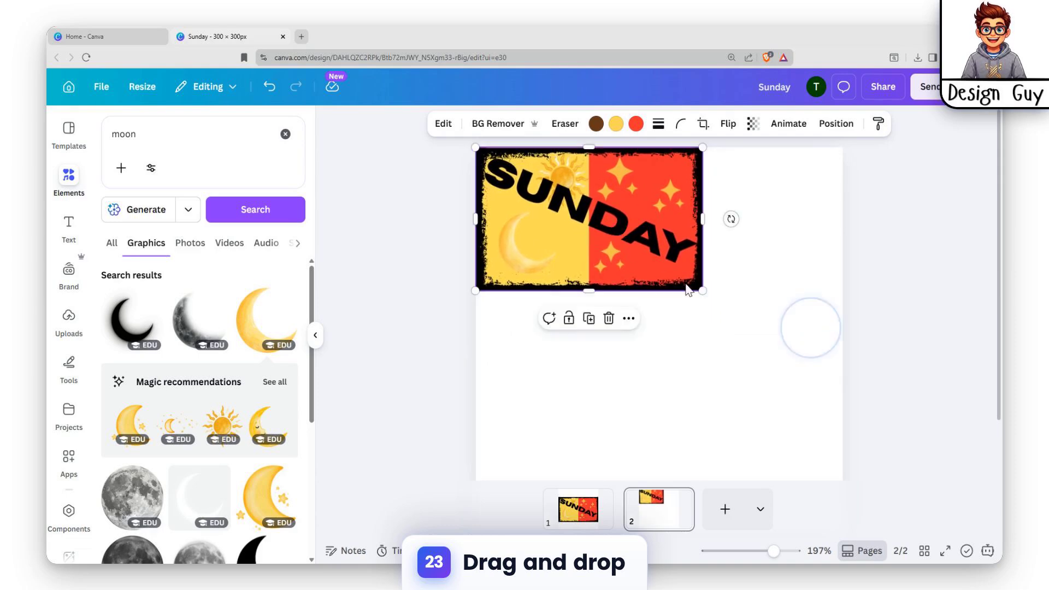
{"action": "left_click_drag", "start_coordinate": [703, 290], "coordinate": [830, 397]}
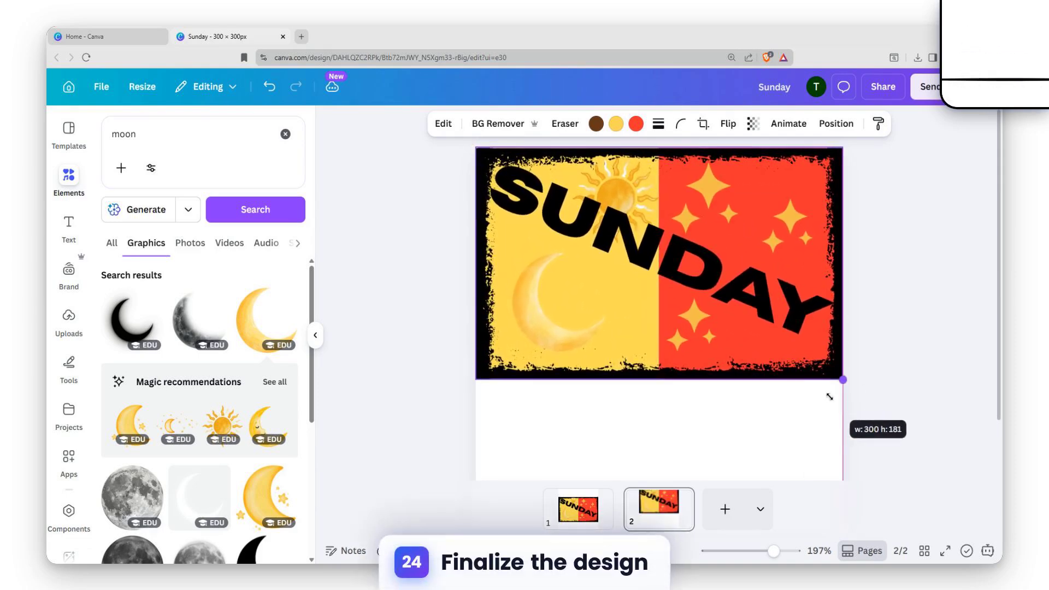
{"action": "left_click_drag", "start_coordinate": [706, 318], "coordinate": [707, 351]}
{"action": "left_click", "coordinate": [1005, 201]}
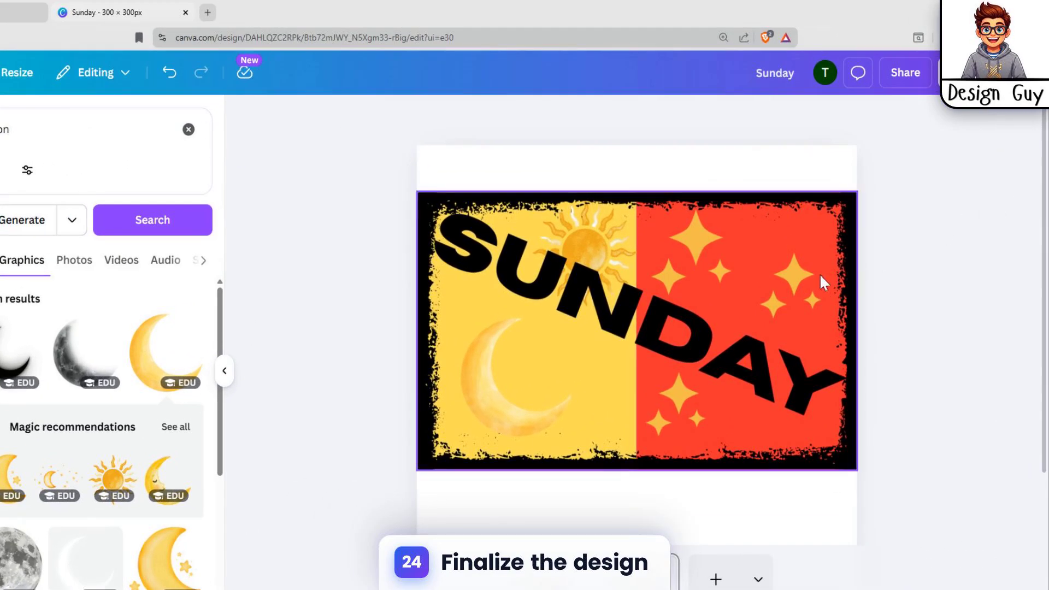
{"action": "mouse_move", "coordinate": [820, 283]}
{"action": "left_mouse_down"}
{"action": "mouse_move", "coordinate": [811, 311]}
{"action": "mouse_move", "coordinate": [820, 296]}
{"action": "left_mouse_up"}
{"action": "left_click", "coordinate": [925, 229]}
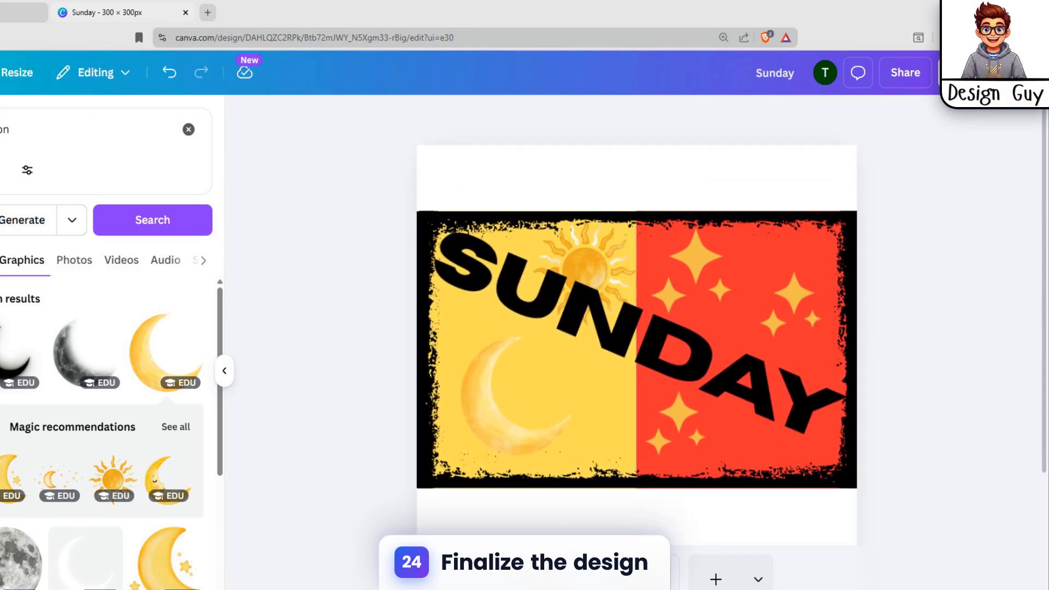
{"action": "left_click", "coordinate": [835, 417]}
{"action": "left_click", "coordinate": [924, 342]}
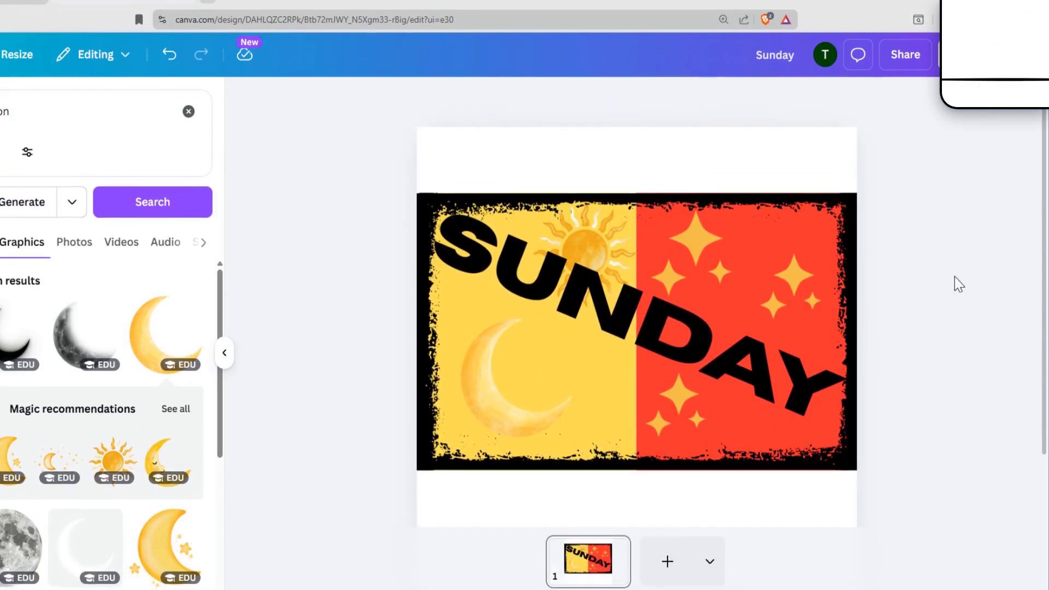